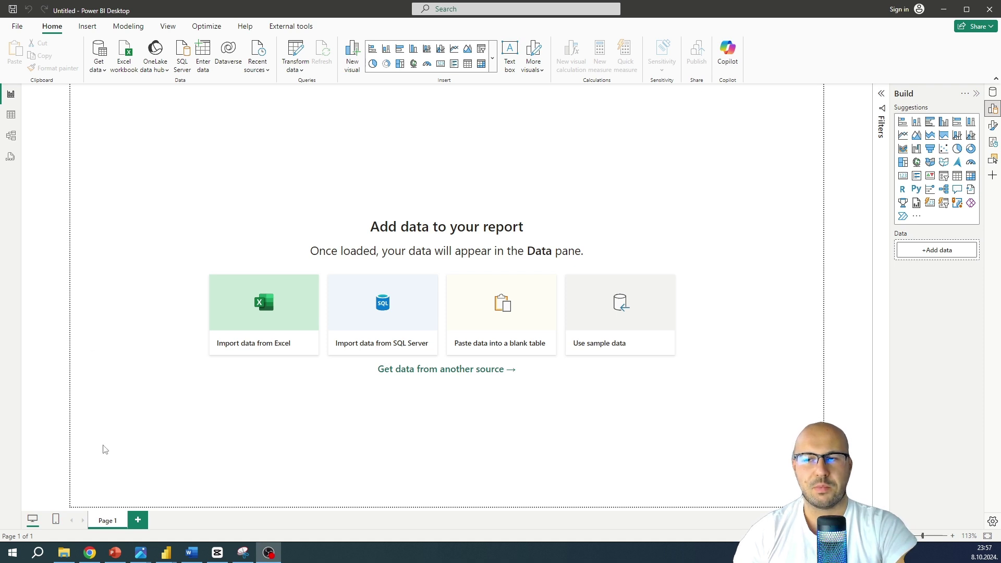
Step: Switch from the empty Power BI Desktop report to the blank PowerPoint presentation, Presentation2
{"action": "left_click", "coordinate": [115, 552]}
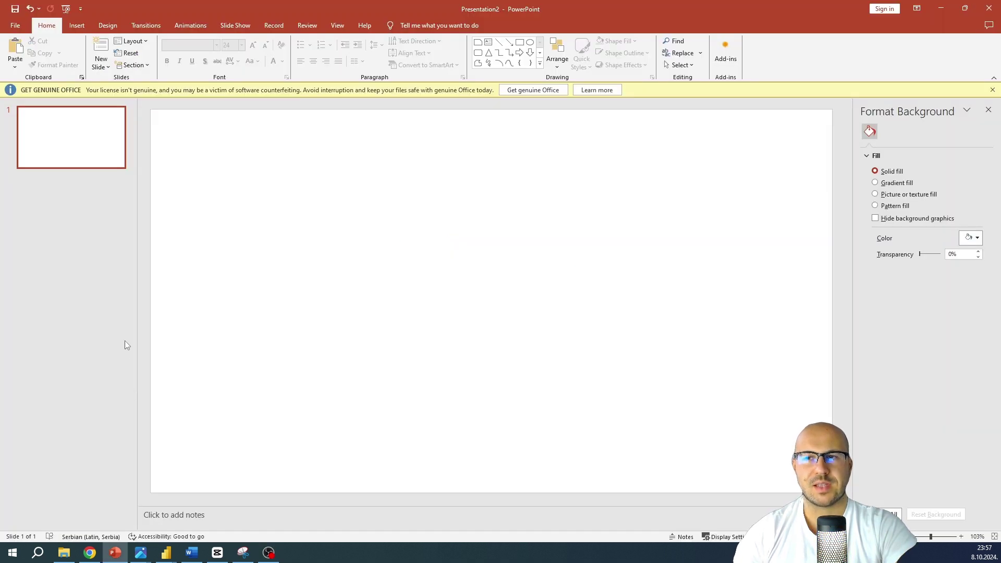
Step: Insert the airliner photo from the Downloads folder onto the slide
{"action": "left_click", "coordinate": [75, 26]}
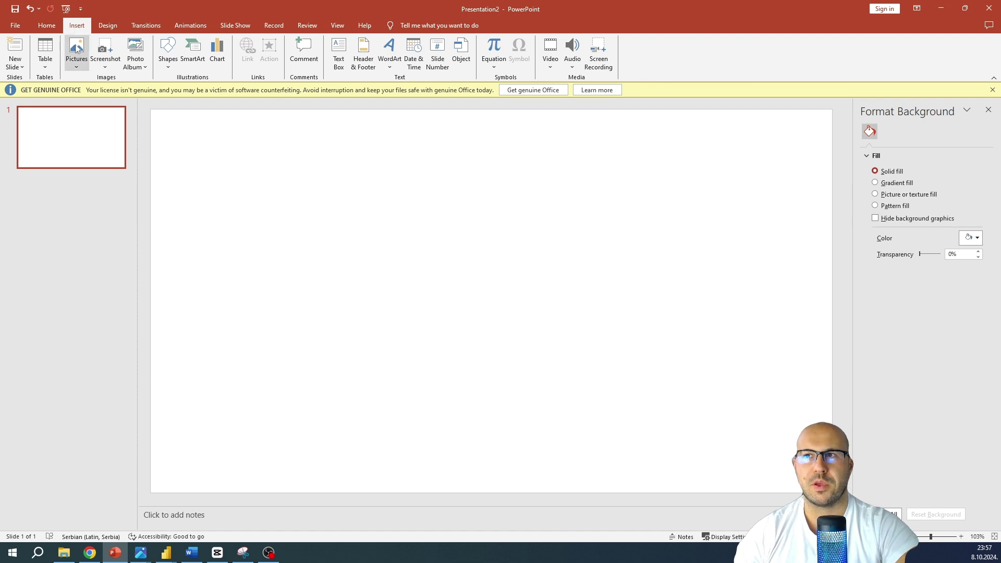
{"action": "left_click", "coordinate": [76, 63]}
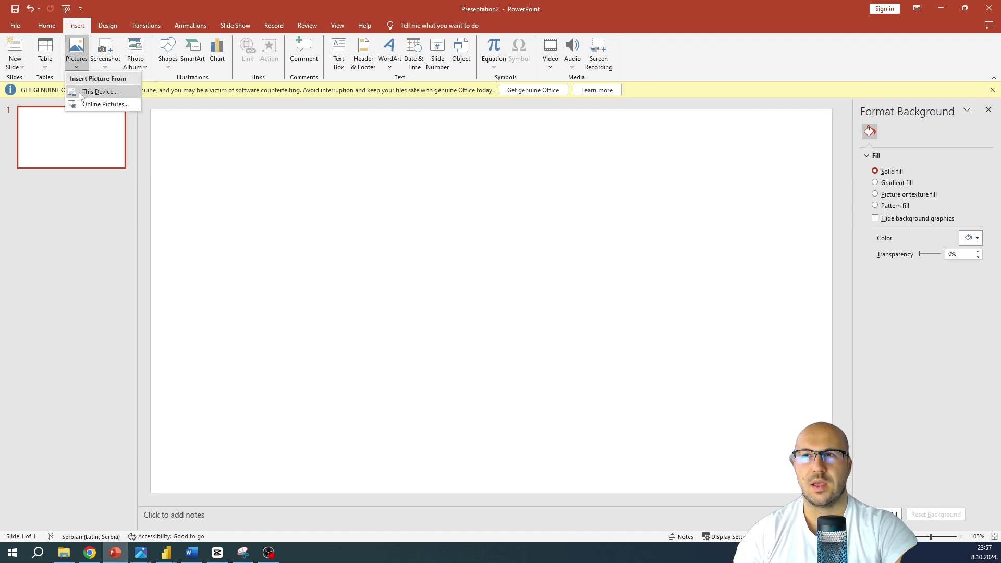
{"action": "left_click", "coordinate": [81, 92]}
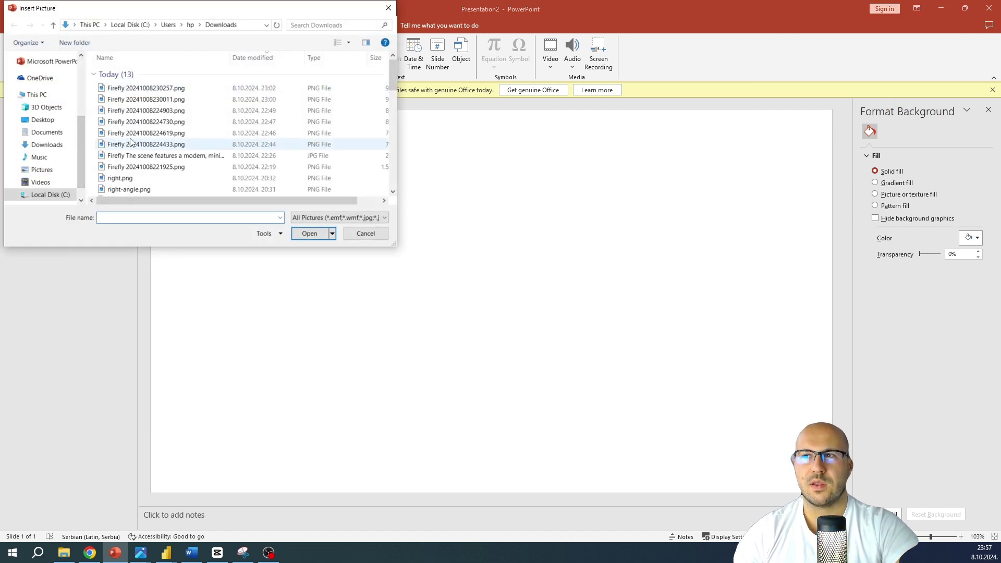
{"action": "scroll", "coordinate": [139, 142], "scroll_direction": "down", "scroll_amount": 2}
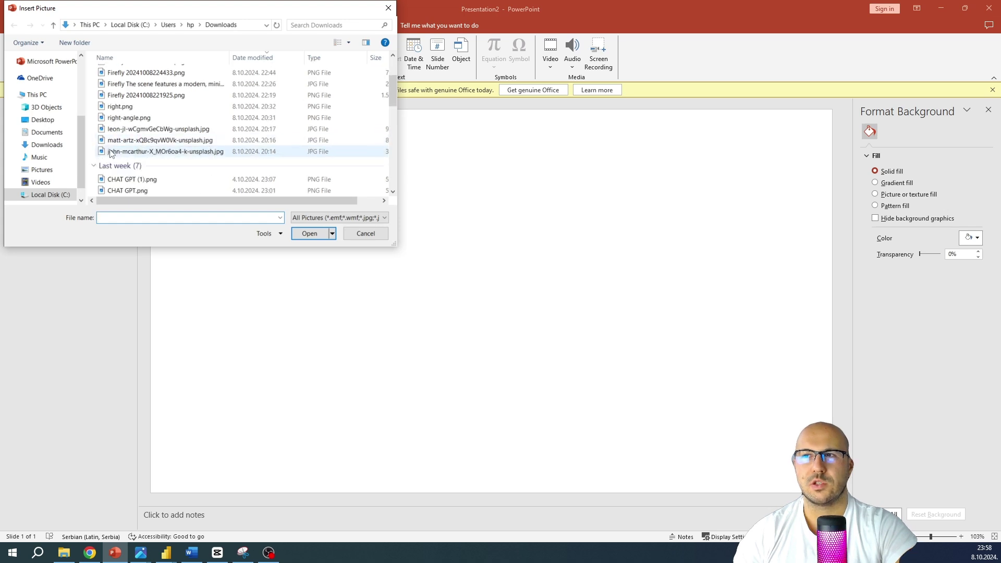
{"action": "double_click", "coordinate": [111, 152]}
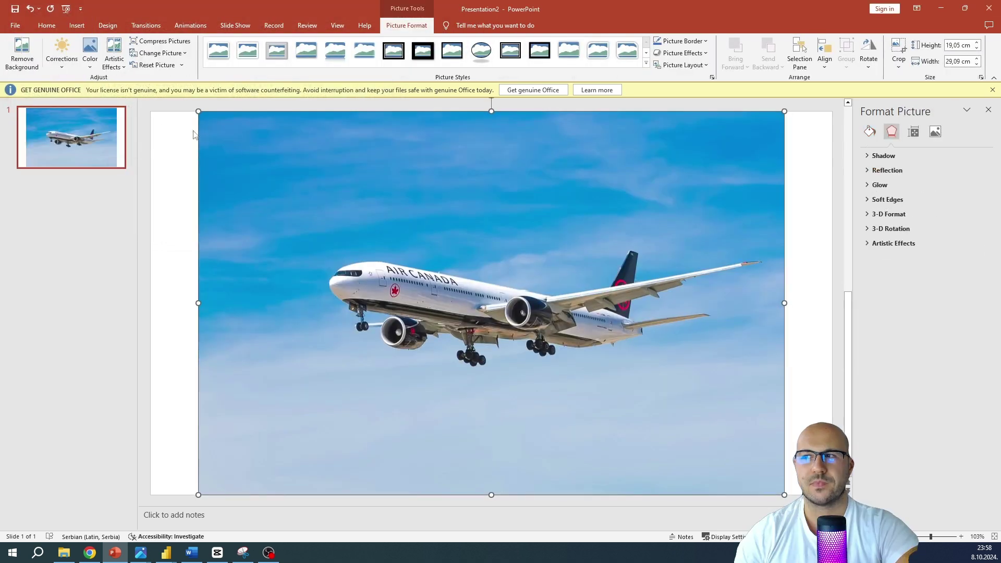
Step: Shrink the photo to about 14.28 × 21.81 cm and move it toward the slide centre
{"action": "left_click_drag", "start_coordinate": [198, 111], "coordinate": [344, 208]}
{"action": "left_click_drag", "start_coordinate": [377, 254], "coordinate": [354, 220]}
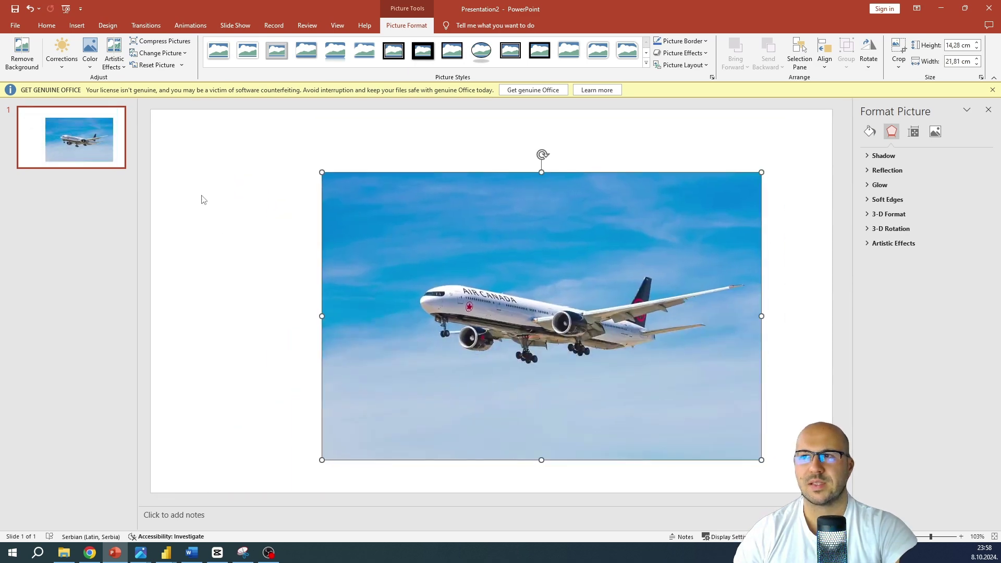
{"action": "left_click", "coordinate": [177, 142]}
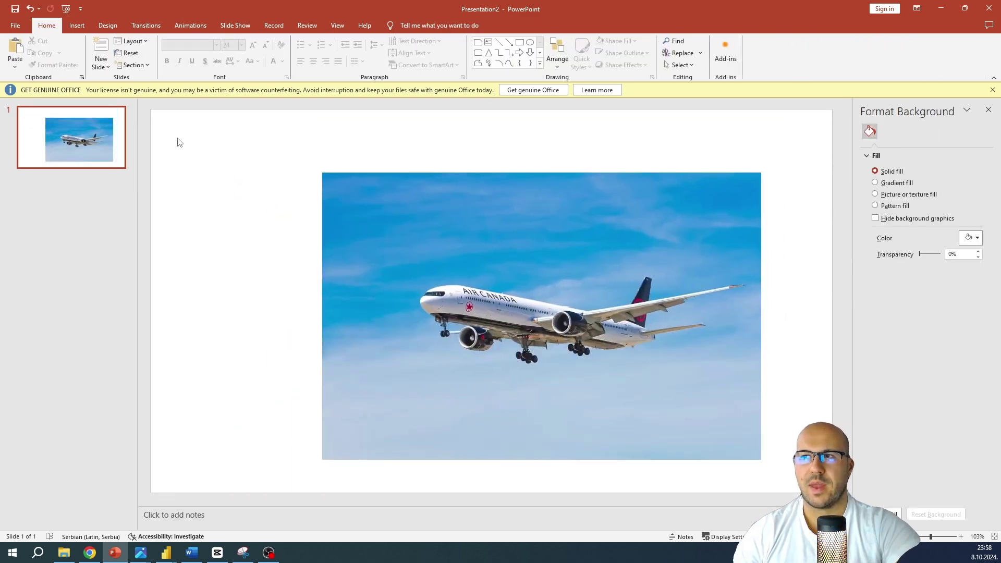
Step: Choose Gradient fill for the empty slide's background in Format Background
{"action": "right_click", "coordinate": [178, 128]}
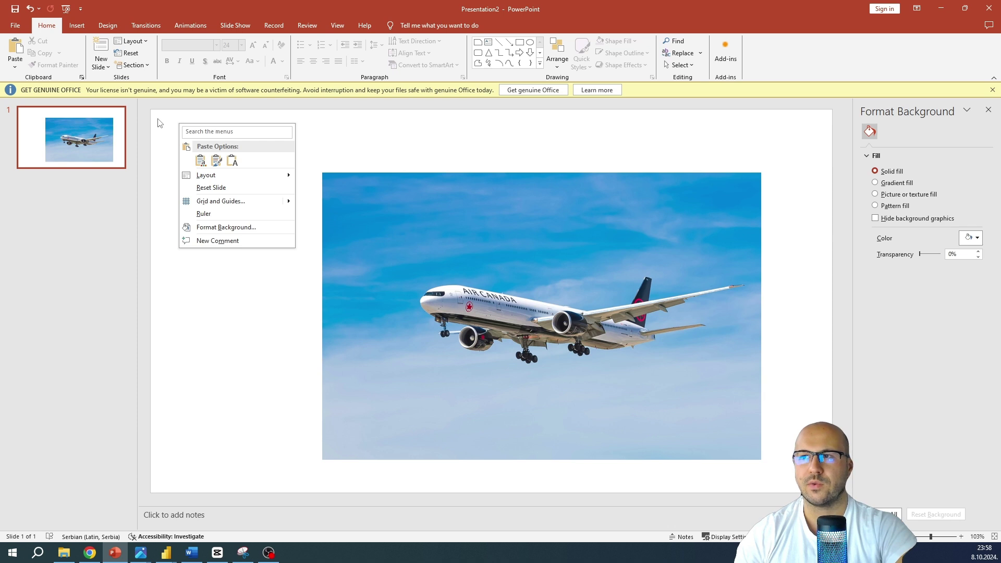
{"action": "right_click", "coordinate": [171, 135]}
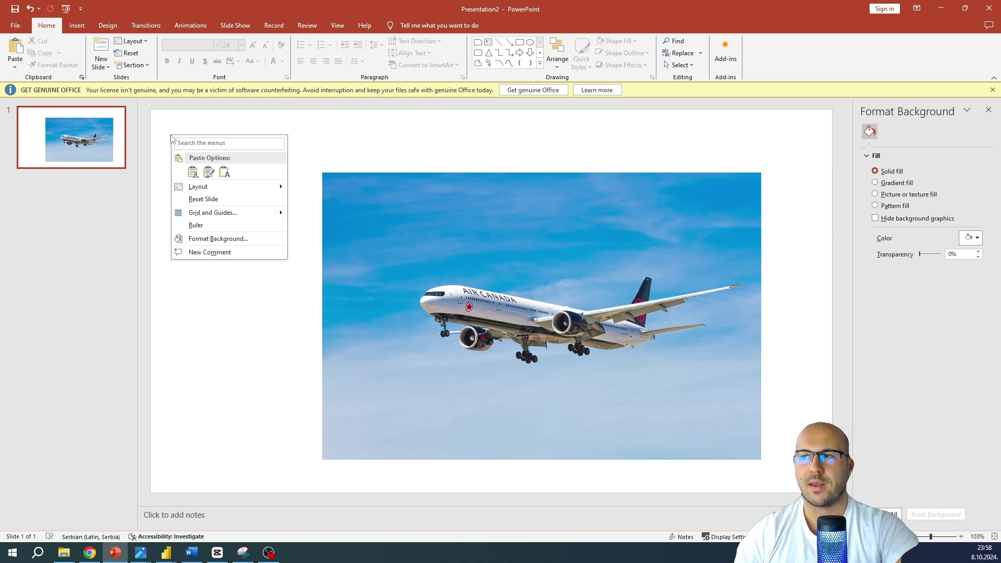
{"action": "left_click", "coordinate": [199, 240]}
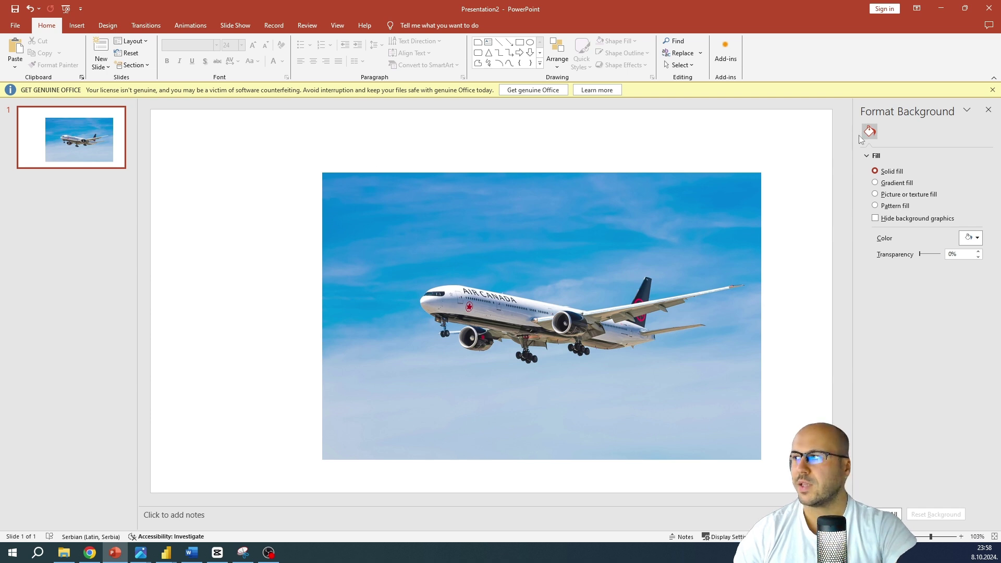
{"action": "left_click", "coordinate": [884, 183]}
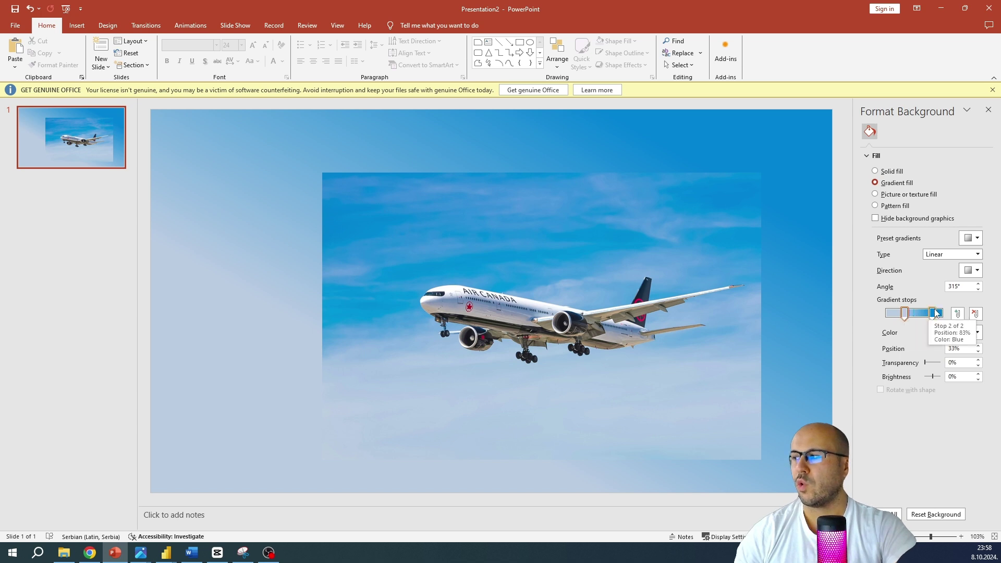
Step: Color both gradient stops with eyedropper blues from the photo's sky, light first, deeper second
{"action": "left_click", "coordinate": [904, 317]}
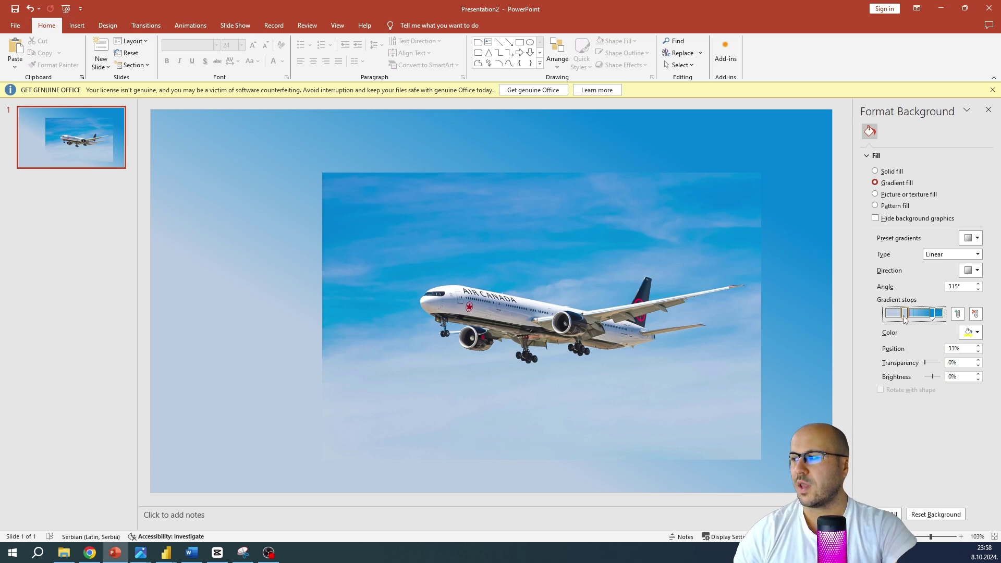
{"action": "left_click", "coordinate": [978, 333]}
{"action": "left_click", "coordinate": [938, 450]}
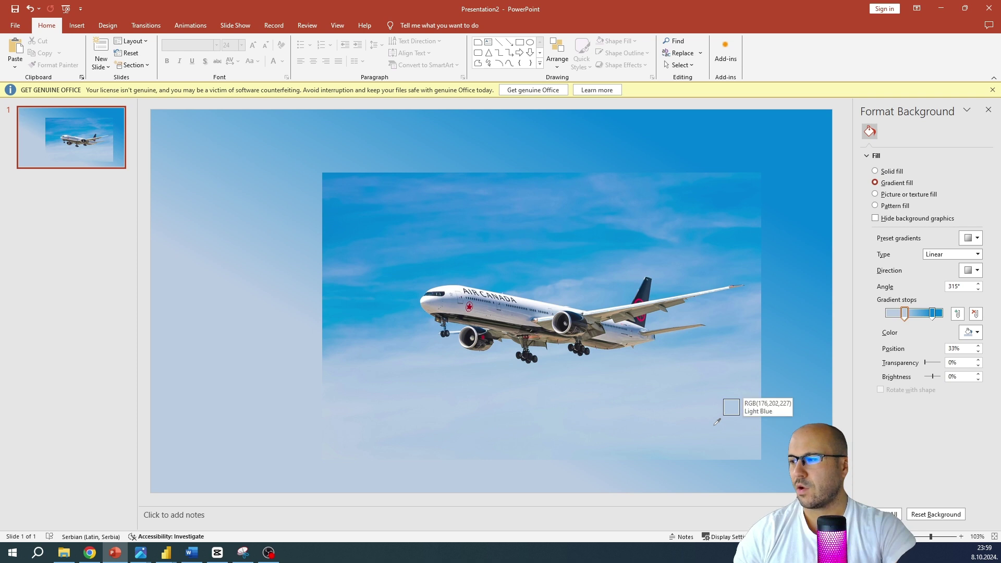
{"action": "left_click", "coordinate": [683, 413]}
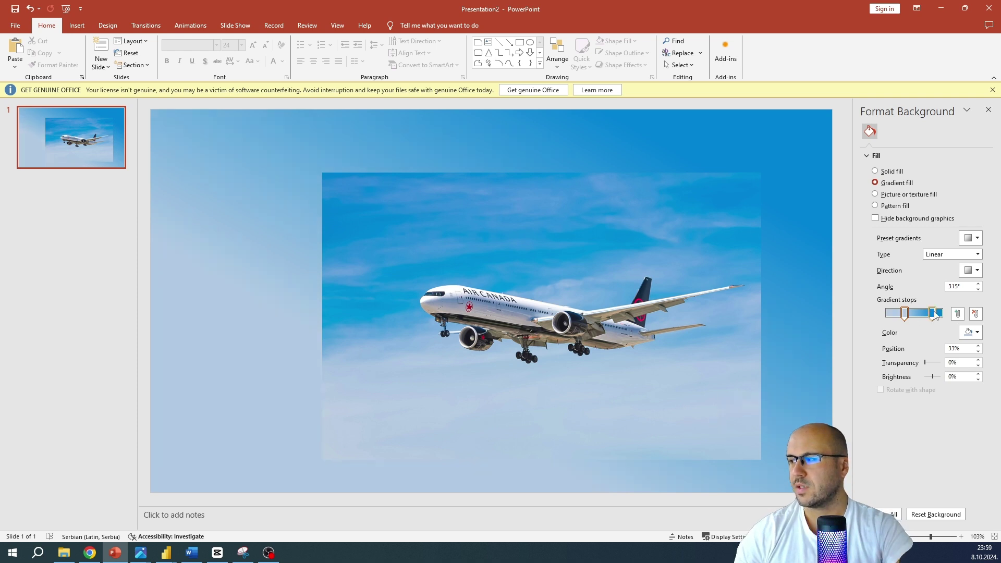
{"action": "left_click", "coordinate": [933, 313]}
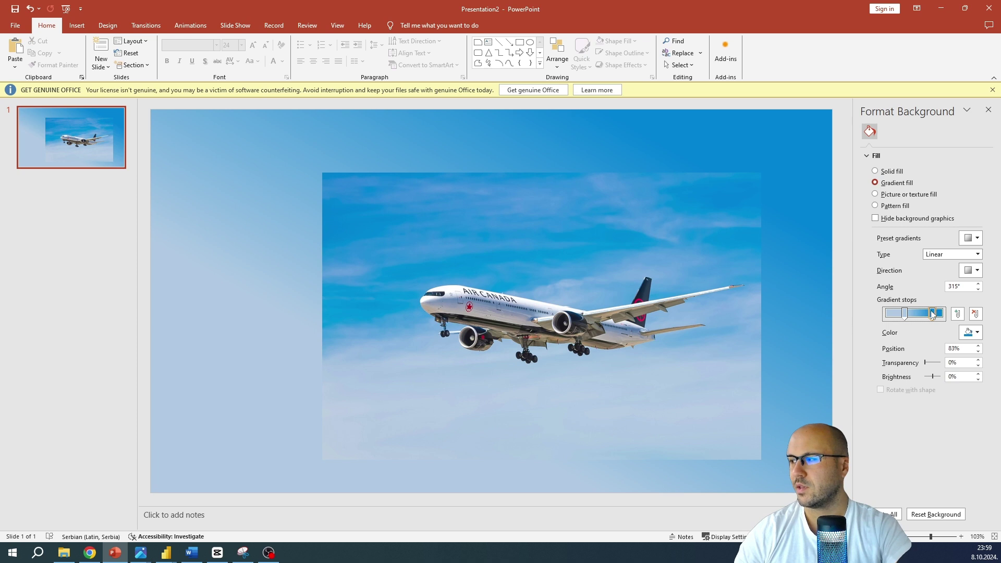
{"action": "left_click", "coordinate": [970, 332]}
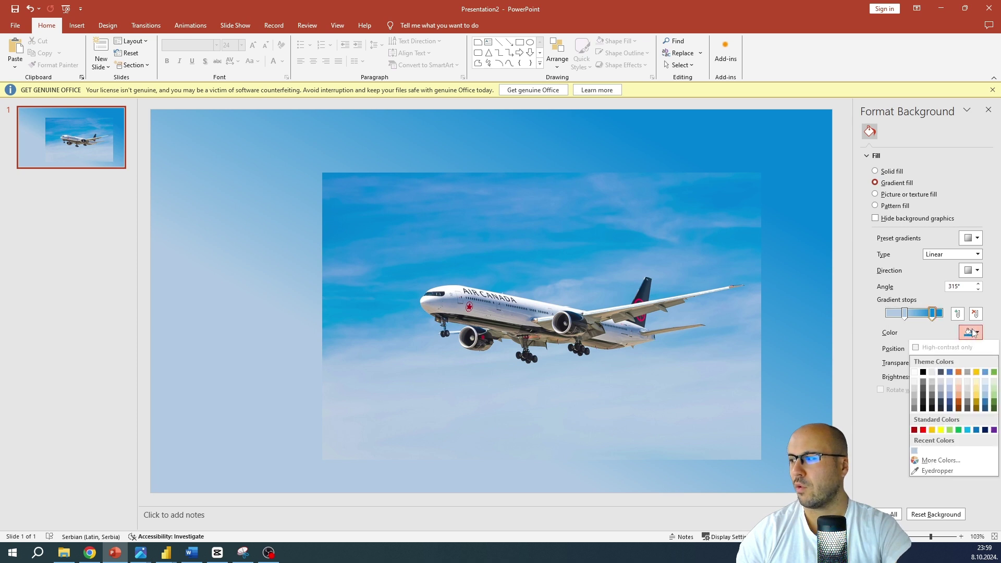
{"action": "left_click", "coordinate": [936, 471]}
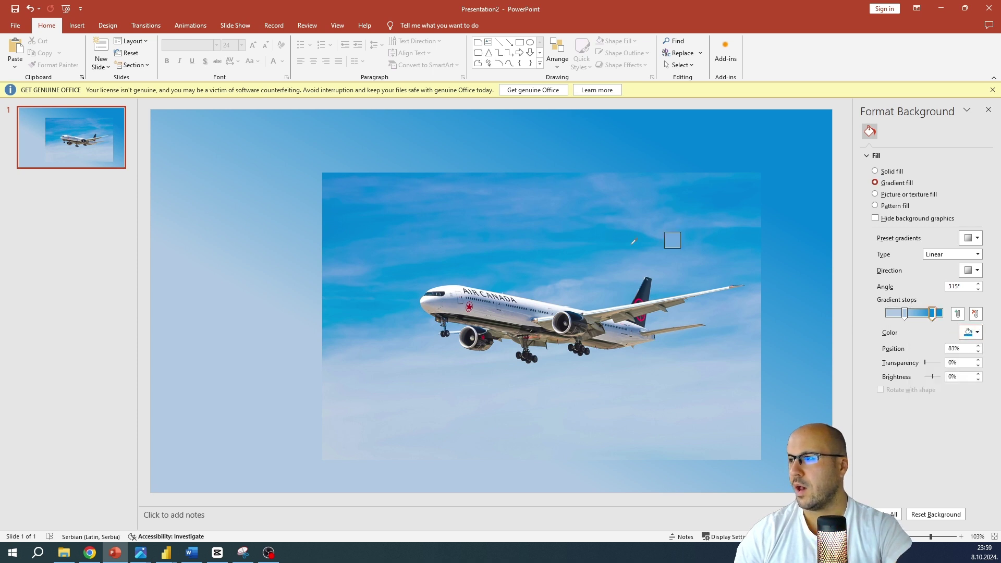
{"action": "left_click", "coordinate": [342, 207]}
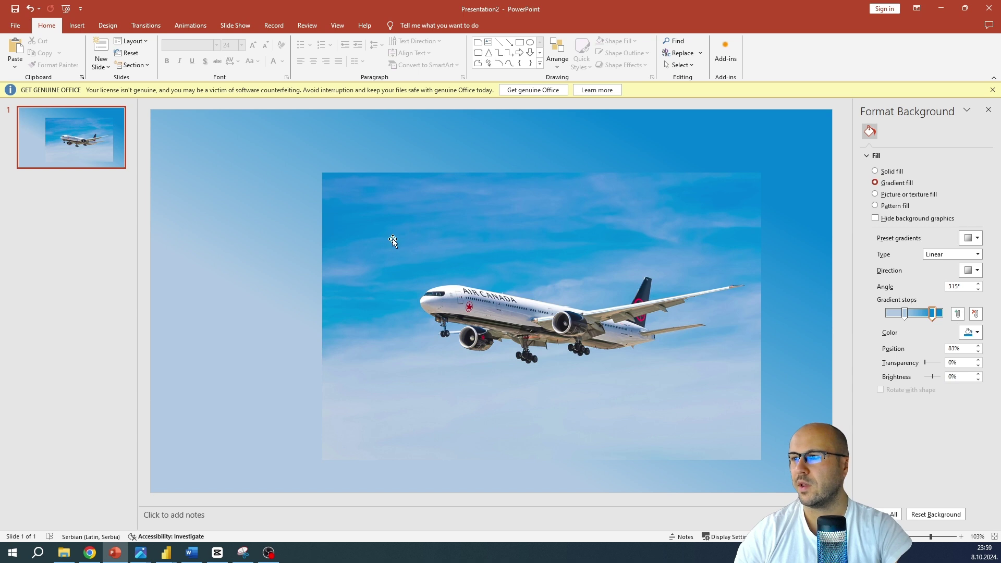
Step: Move the first gradient stop to 15% and keep the diagonal 315° direction
{"action": "left_click", "coordinate": [904, 313]}
{"action": "left_click_drag", "start_coordinate": [905, 315], "coordinate": [895, 314]}
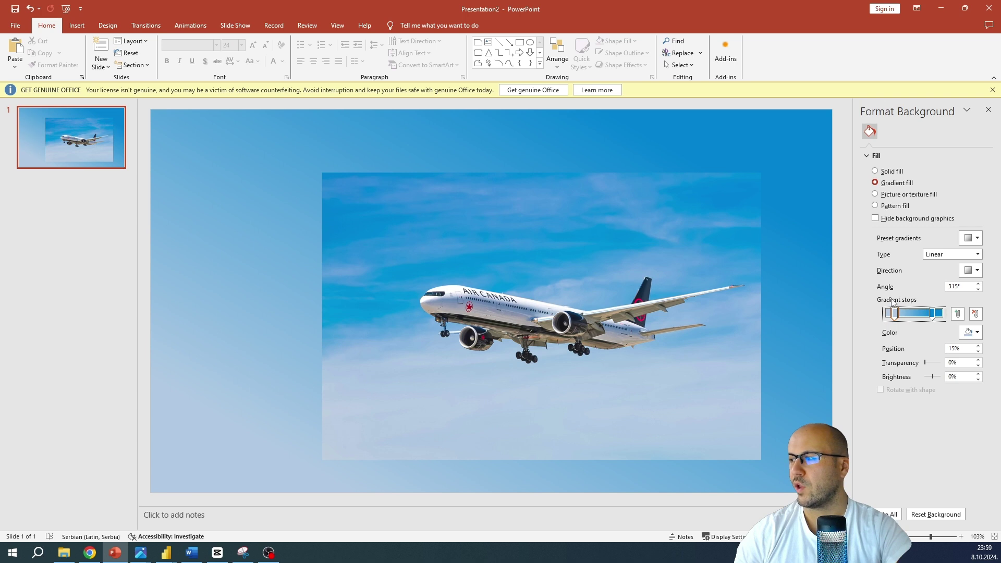
{"action": "left_click", "coordinate": [978, 272]}
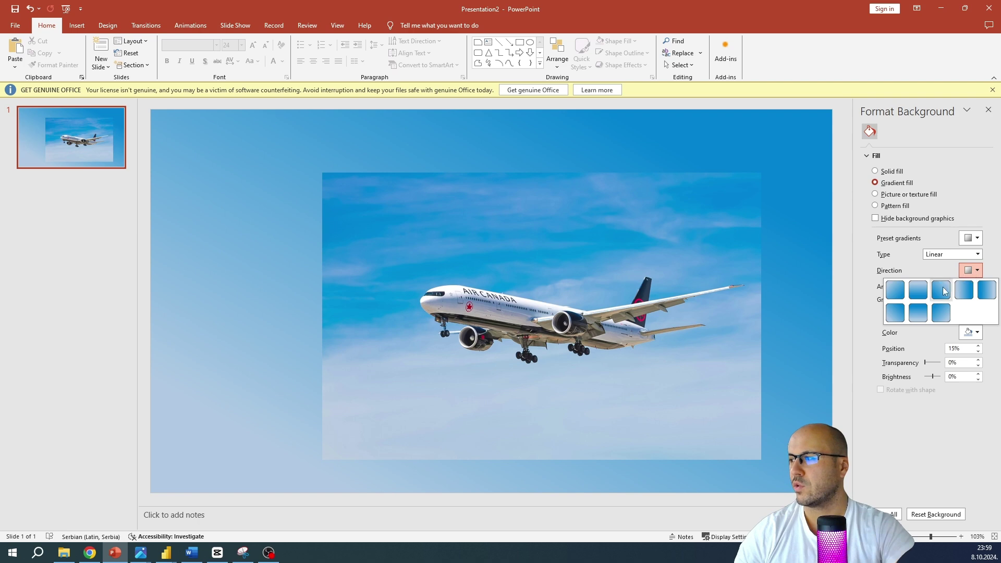
{"action": "left_click", "coordinate": [895, 314]}
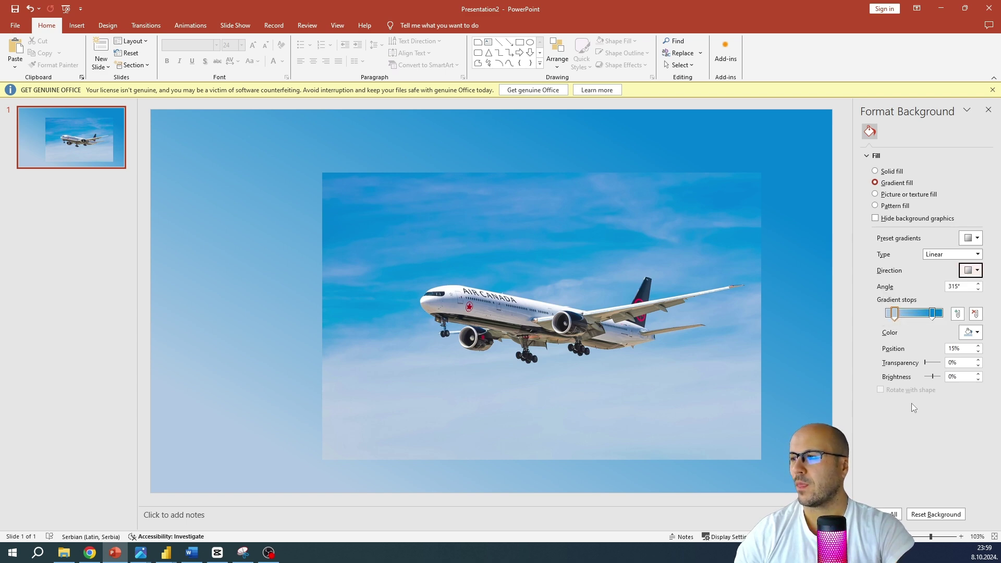
{"action": "left_click", "coordinate": [633, 273]}
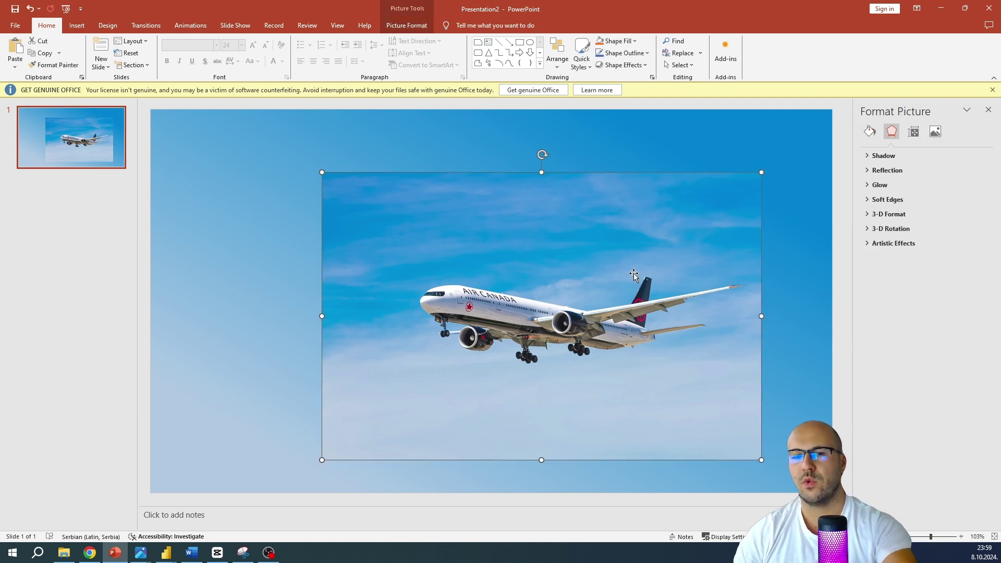
Step: Delete the airplane photo and pick a shape from the Insert Shapes gallery
{"action": "key", "text": "Delete"}
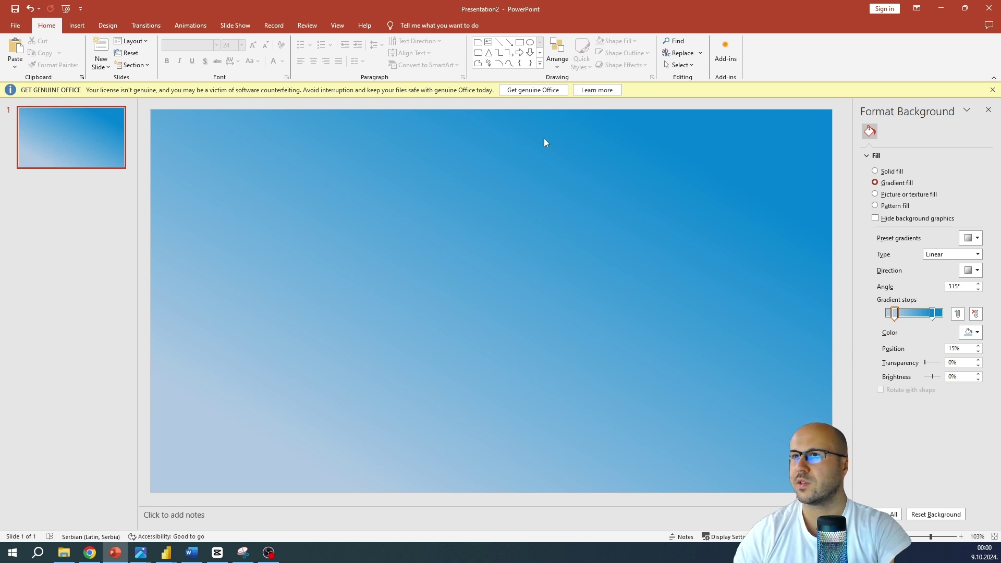
{"action": "left_click", "coordinate": [82, 24]}
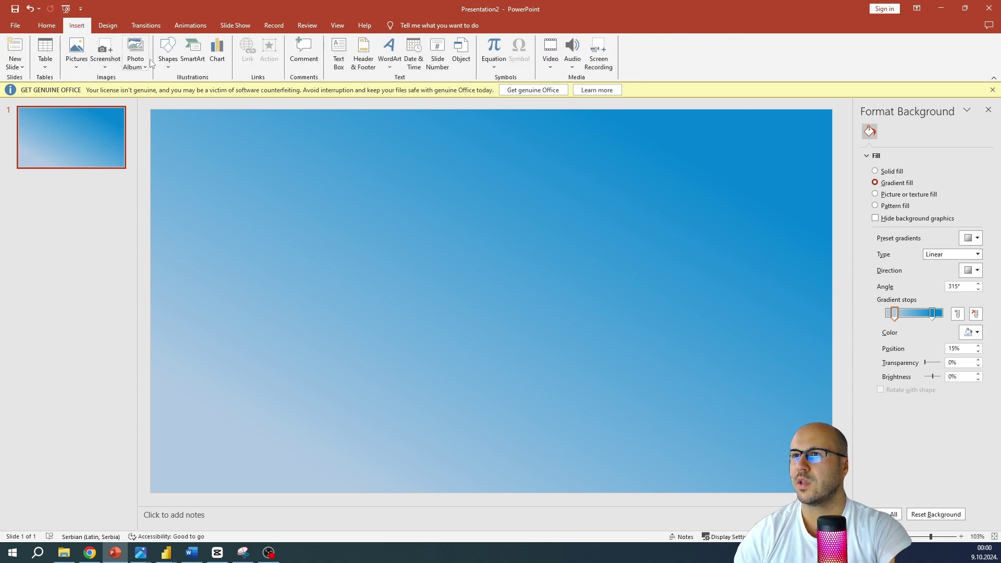
{"action": "left_click", "coordinate": [168, 65]}
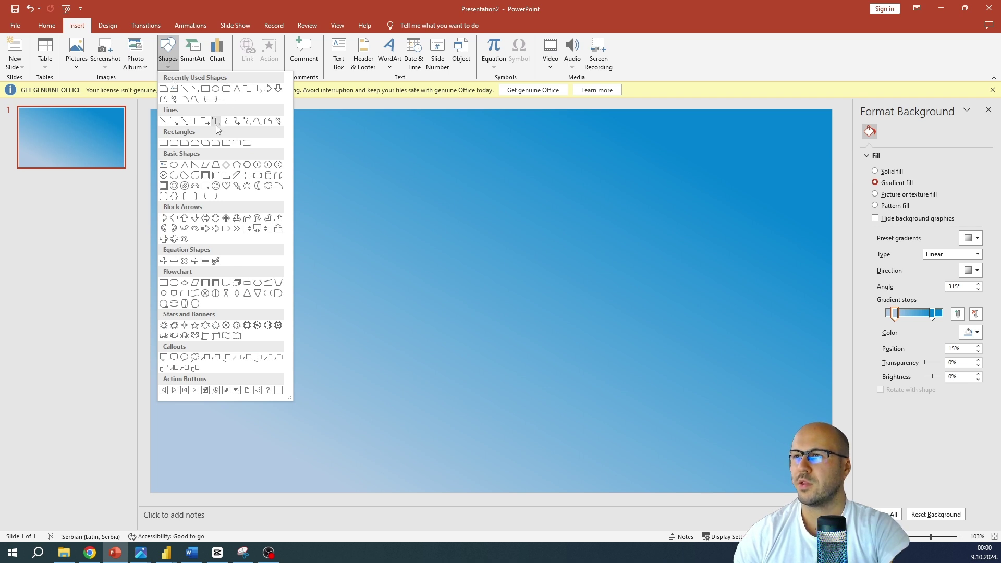
{"action": "left_click", "coordinate": [163, 89]}
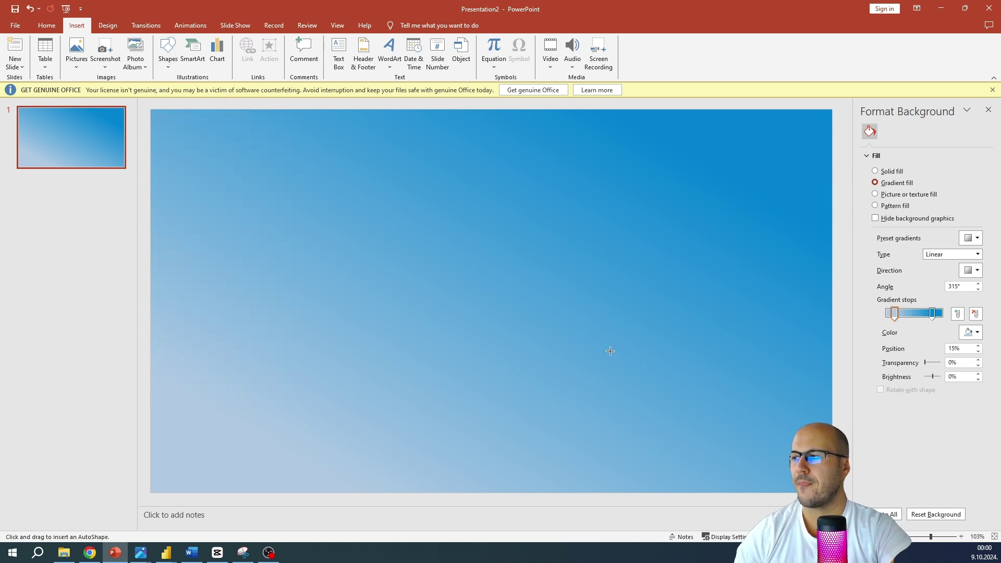
Step: Draw a Snip Single Corner Rectangle bar and tilt it diagonally
{"action": "left_click_drag", "start_coordinate": [530, 352], "coordinate": [837, 409]}
{"action": "left_click_drag", "start_coordinate": [710, 396], "coordinate": [641, 398]}
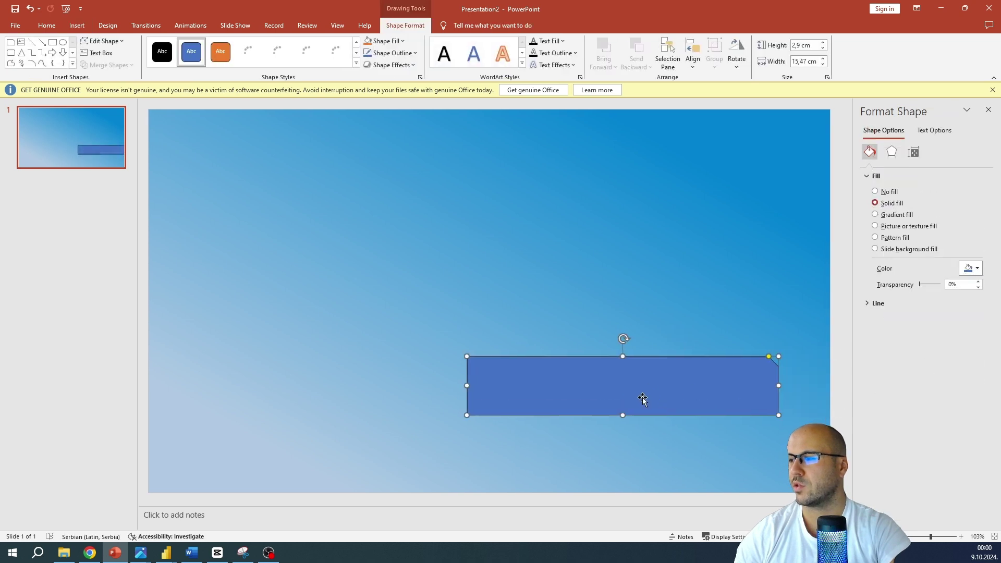
{"action": "left_click_drag", "start_coordinate": [625, 339], "coordinate": [667, 441]}
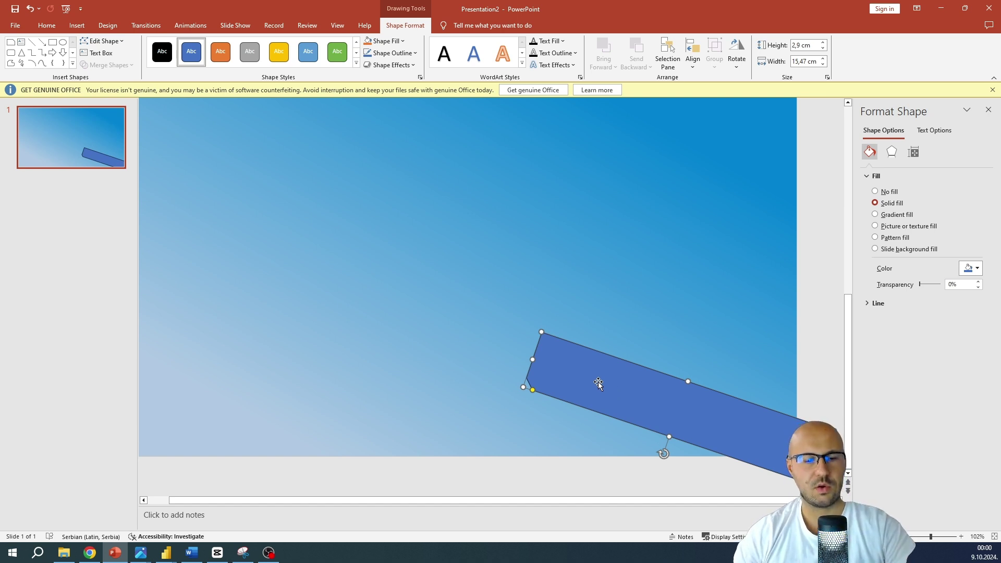
Step: Copy the tilted bar into six parallel rows and even out their spacing
{"action": "left_click_drag", "start_coordinate": [598, 386], "coordinate": [716, 193]}
{"action": "left_click", "coordinate": [574, 272]}
{"action": "key", "text": "ctrl+d"}
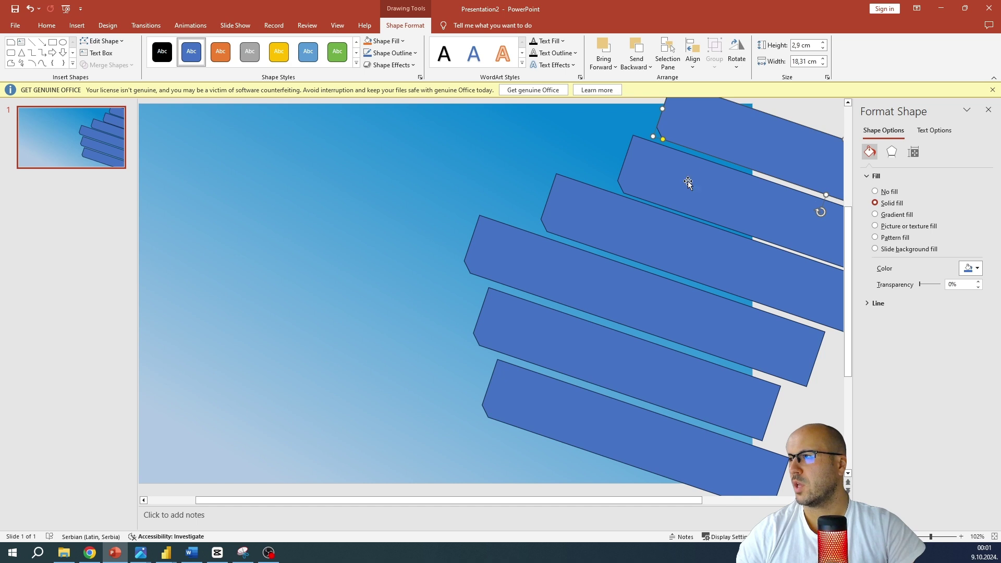
{"action": "left_click_drag", "start_coordinate": [582, 418], "coordinate": [574, 427]}
{"action": "left_click_drag", "start_coordinate": [590, 359], "coordinate": [584, 371]}
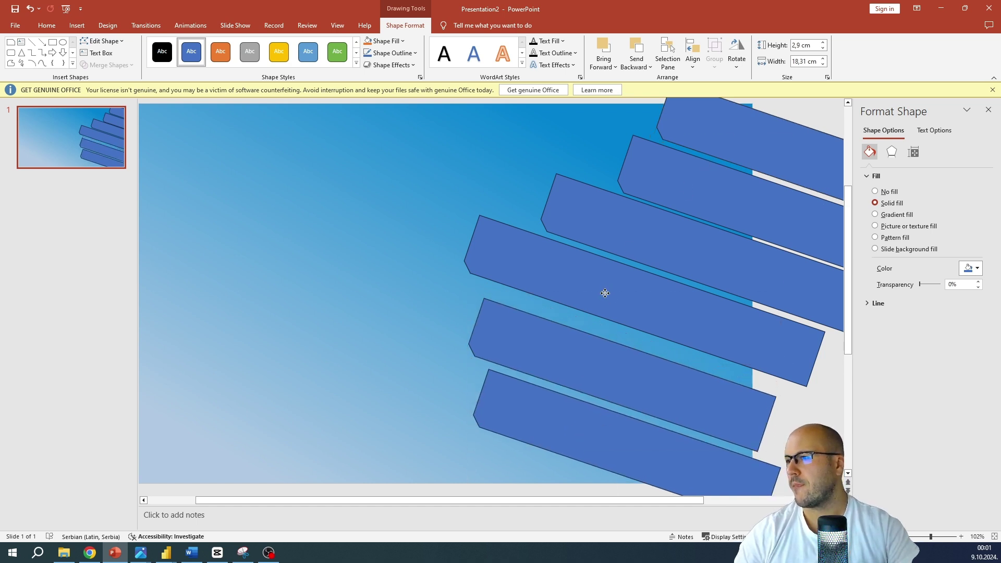
{"action": "left_click_drag", "start_coordinate": [603, 288], "coordinate": [594, 300]}
{"action": "left_click_drag", "start_coordinate": [634, 239], "coordinate": [628, 245]}
{"action": "left_click_drag", "start_coordinate": [678, 176], "coordinate": [650, 179]}
{"action": "left_click_drag", "start_coordinate": [708, 129], "coordinate": [692, 135]}
{"action": "left_click", "coordinate": [456, 211]}
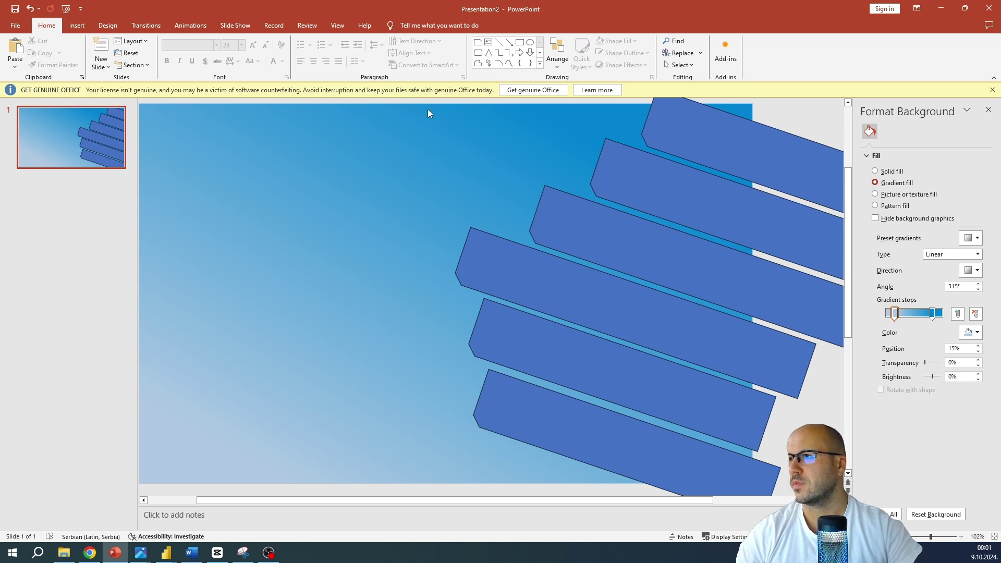
Step: Group all six bars into one object and set its outline to No line
{"action": "left_click_drag", "start_coordinate": [546, 208], "coordinate": [808, 491]}
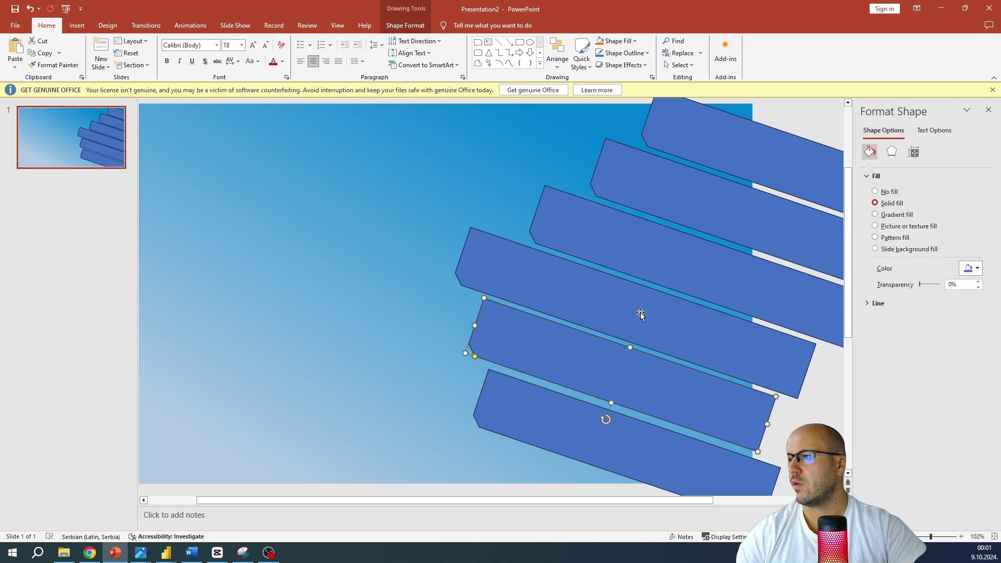
{"action": "left_click", "coordinate": [514, 395], "text": "shift"}
{"action": "left_click", "coordinate": [563, 298], "text": "shift"}
{"action": "left_click", "coordinate": [590, 252], "text": "shift"}
{"action": "left_click", "coordinate": [622, 197], "text": "shift"}
{"action": "left_click", "coordinate": [726, 143], "text": "shift"}
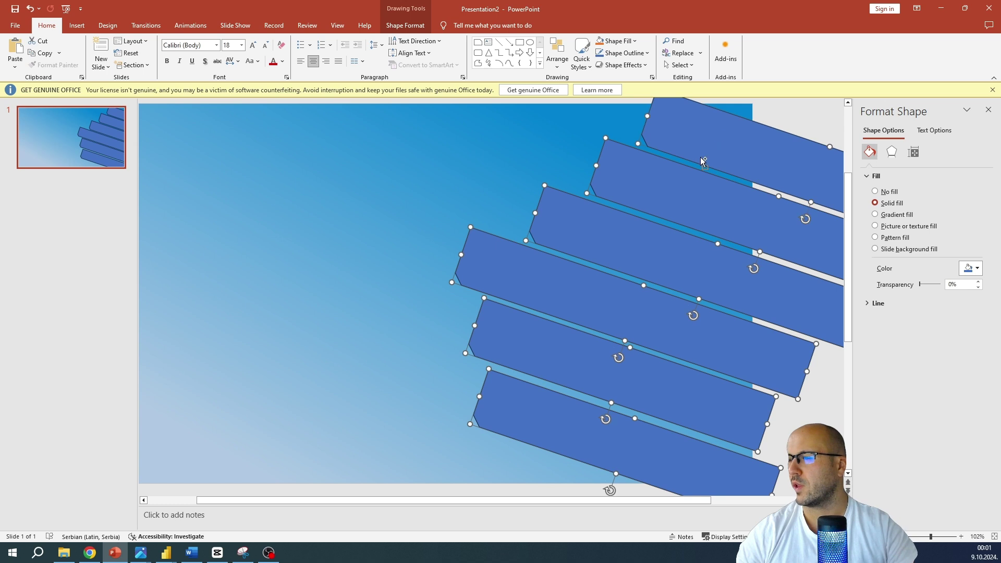
{"action": "right_click", "coordinate": [657, 172]}
{"action": "mouse_move", "coordinate": [748, 249]}
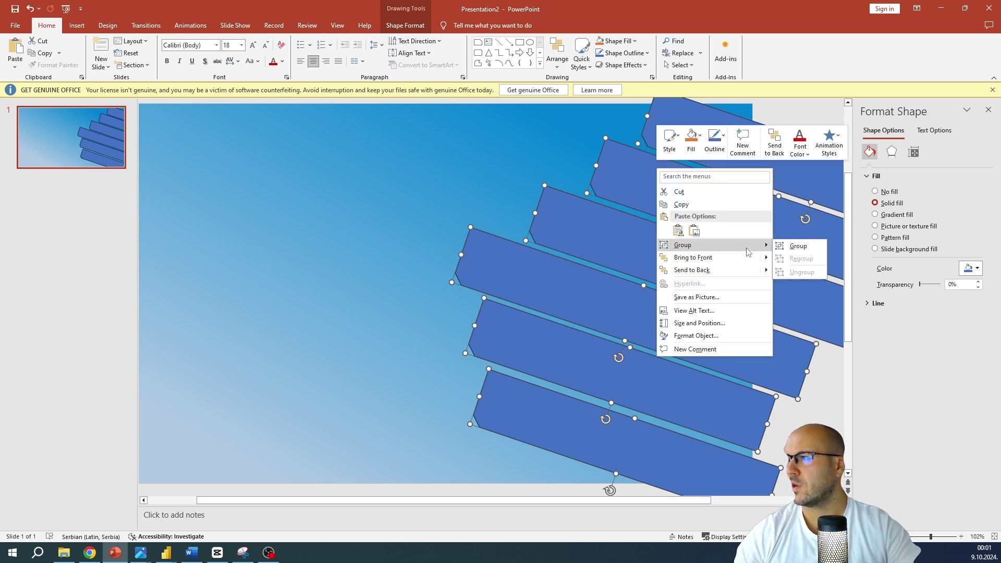
{"action": "left_click", "coordinate": [800, 246]}
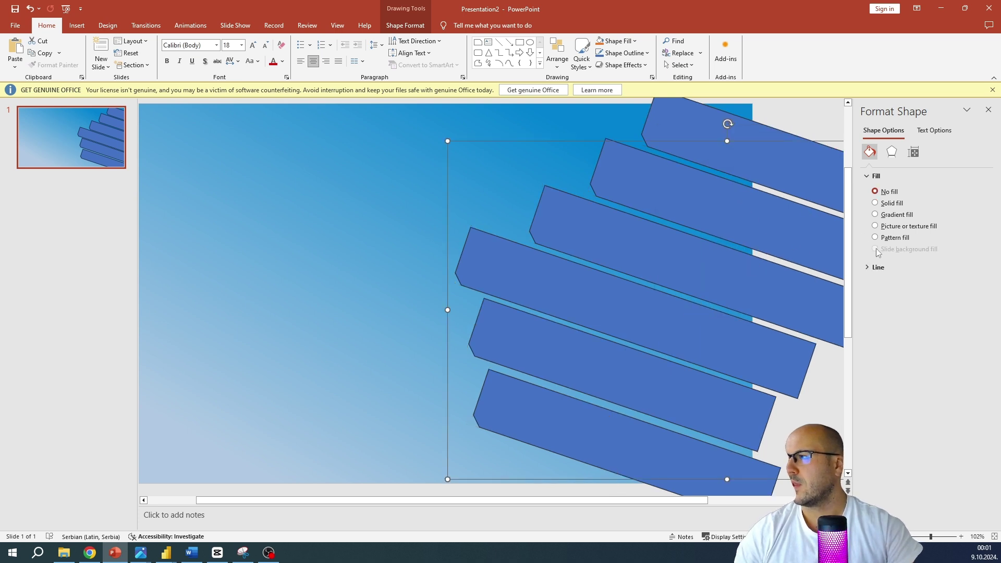
{"action": "left_click", "coordinate": [867, 267]}
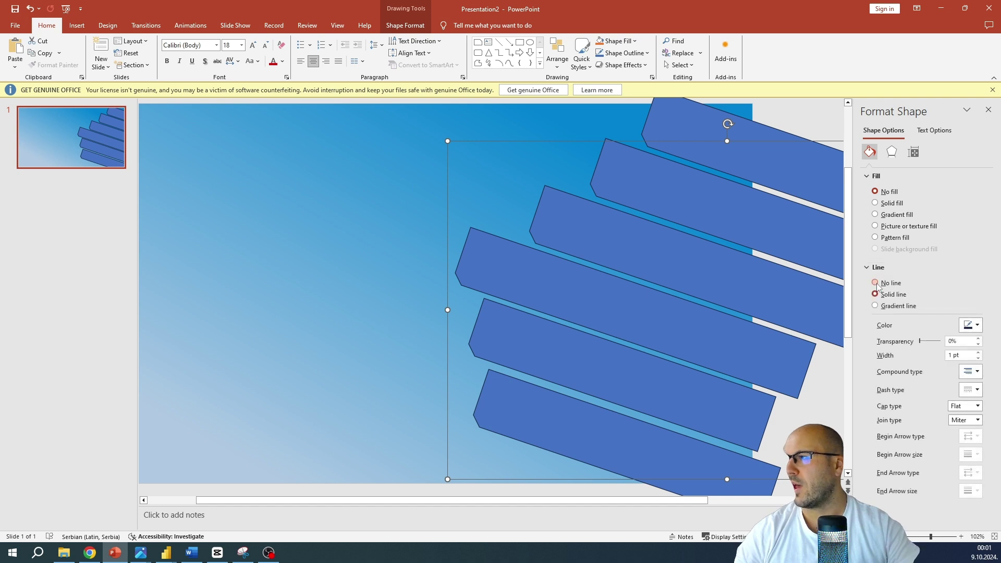
{"action": "left_click", "coordinate": [875, 284]}
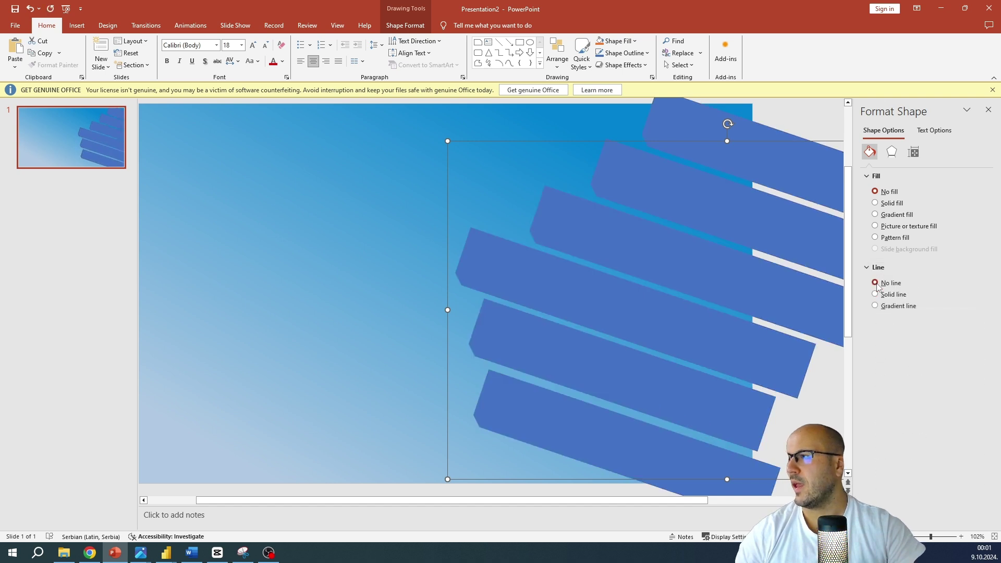
Step: Fill the grouped bars with the airliner picture and set Offset right to 22%
{"action": "left_click", "coordinate": [874, 226]}
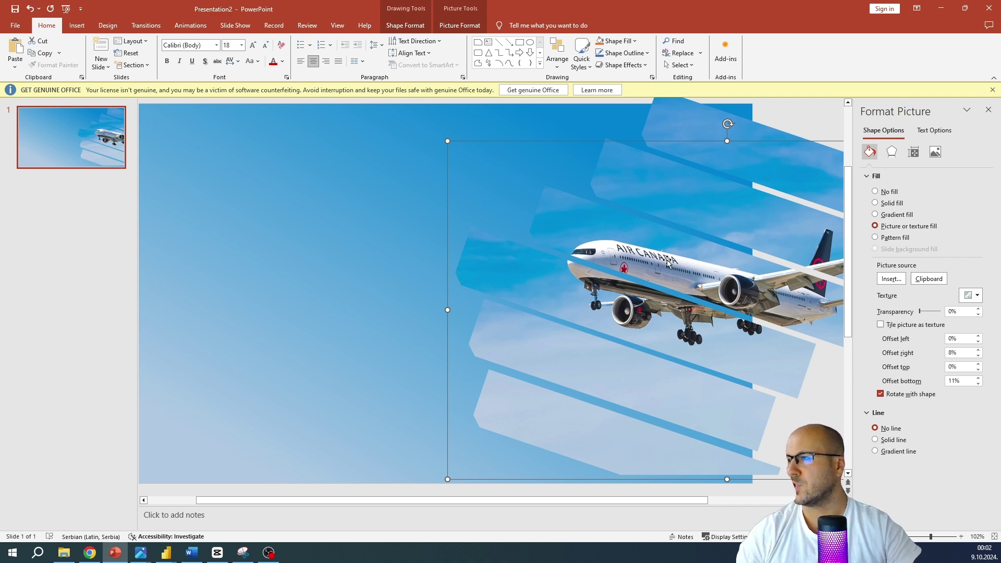
{"action": "left_click", "coordinate": [978, 350]}
{"action": "left_click", "coordinate": [978, 350]}
{"action": "left_click", "coordinate": [977, 350]}
{"action": "left_click", "coordinate": [978, 350]}
{"action": "left_click", "coordinate": [977, 351]}
{"action": "left_click", "coordinate": [977, 350]}
{"action": "left_click", "coordinate": [978, 350]}
{"action": "left_click", "coordinate": [978, 350]}
{"action": "left_click", "coordinate": [978, 350]}
{"action": "left_click", "coordinate": [978, 350]}
{"action": "left_click", "coordinate": [977, 351]}
{"action": "left_click", "coordinate": [978, 350]}
{"action": "left_click", "coordinate": [977, 350]}
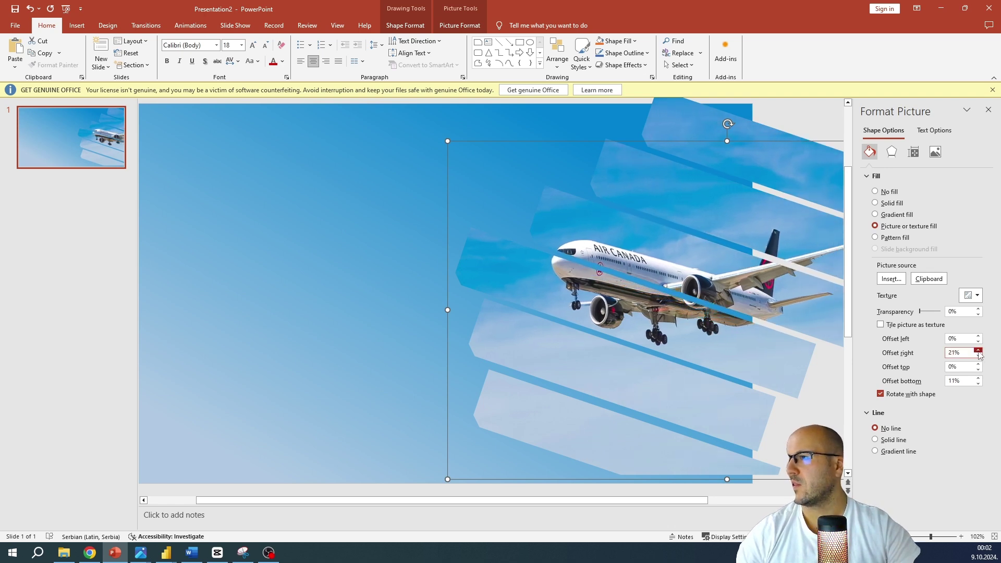
{"action": "left_click", "coordinate": [977, 350]}
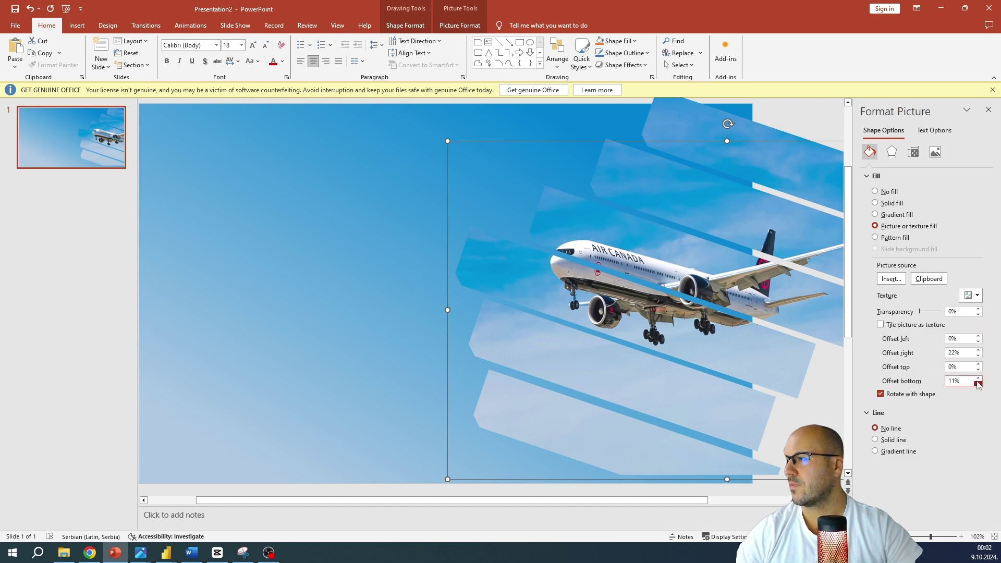
Step: Give the picture fill a negative top offset so the plane spans the bars
{"action": "left_click", "coordinate": [978, 365]}
{"action": "left_click", "coordinate": [978, 366]}
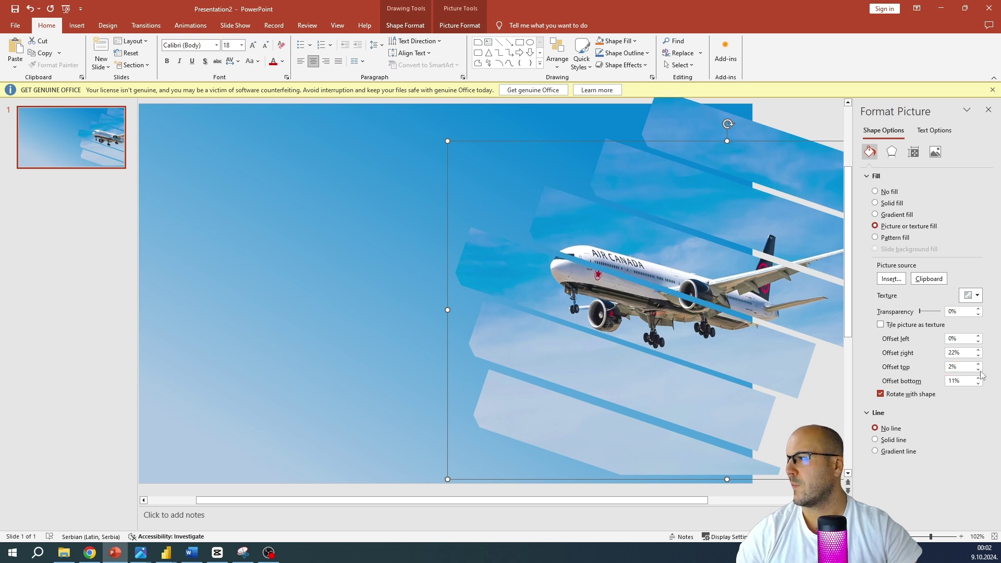
{"action": "left_click", "coordinate": [978, 370]}
{"action": "left_click", "coordinate": [978, 369]}
{"action": "left_click", "coordinate": [978, 369]}
{"action": "left_click", "coordinate": [978, 369]}
{"action": "left_click", "coordinate": [978, 370]}
{"action": "left_click", "coordinate": [978, 369]}
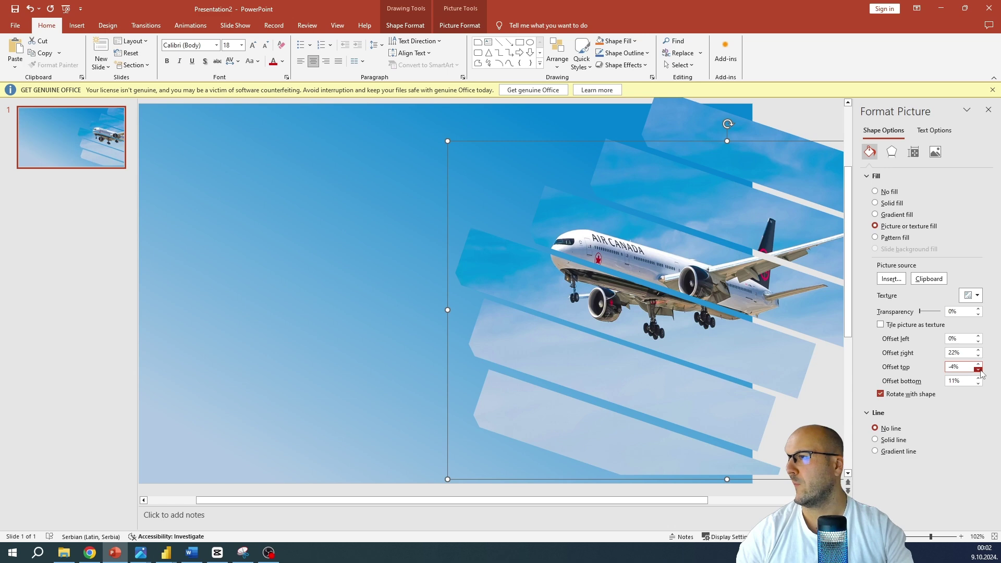
{"action": "left_click", "coordinate": [978, 370]}
{"action": "left_click", "coordinate": [978, 370]}
{"action": "left_click", "coordinate": [978, 369]}
{"action": "left_click", "coordinate": [978, 370]}
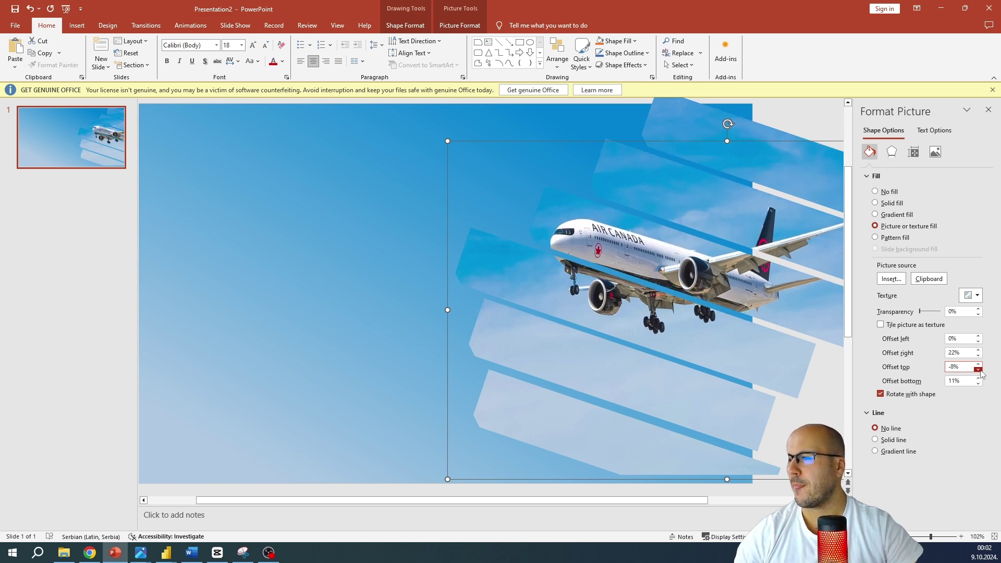
{"action": "left_click", "coordinate": [804, 406]}
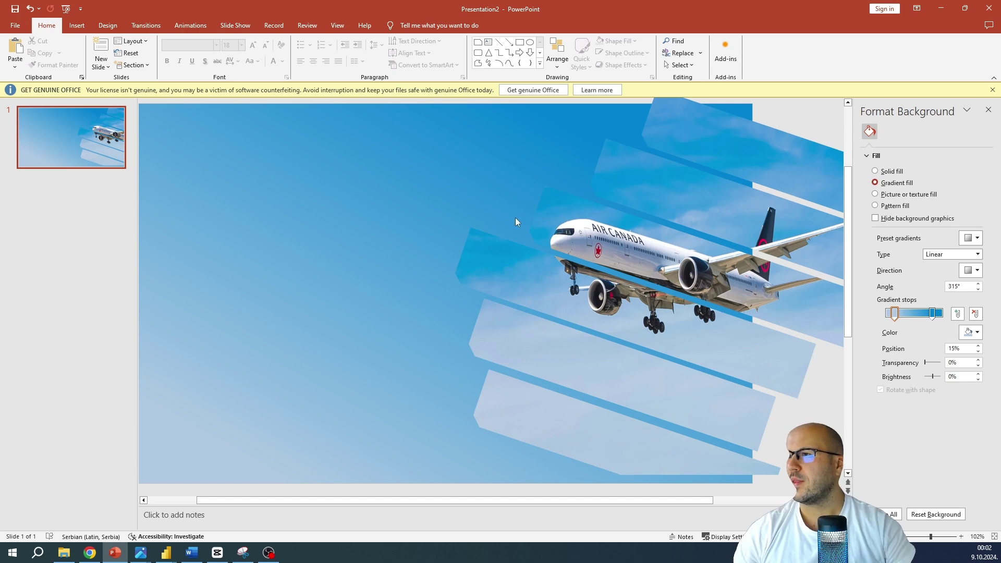
Step: Export just the current slide to Documents as the JPEG plane.jpg
{"action": "left_click", "coordinate": [27, 24]}
{"action": "left_click", "coordinate": [27, 187]}
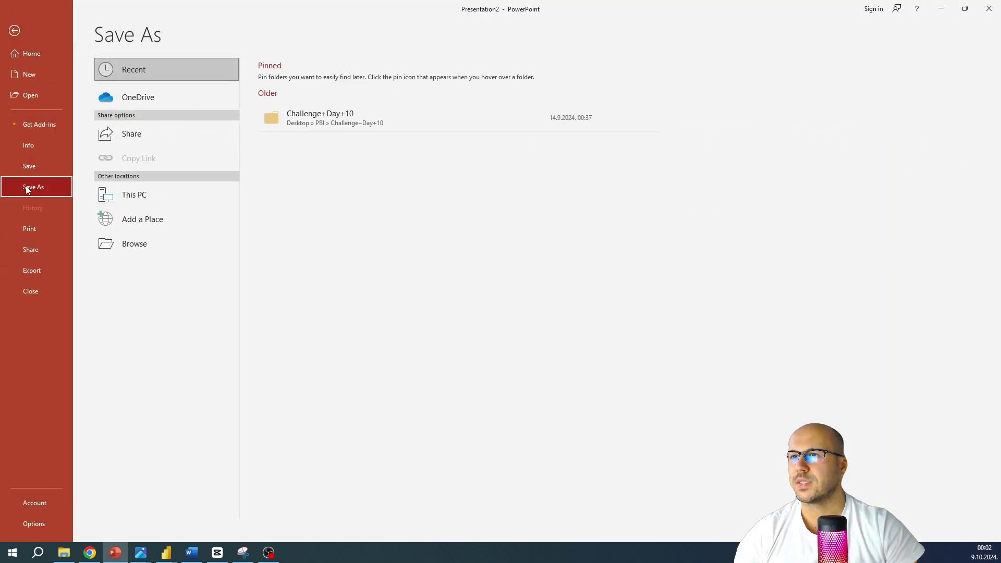
{"action": "left_click", "coordinate": [125, 243]}
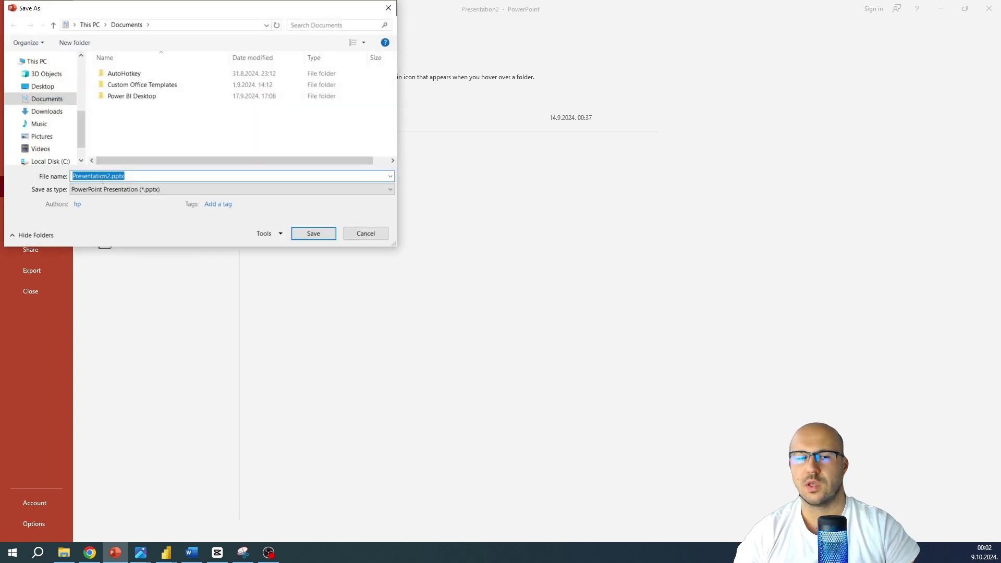
{"action": "type", "text": "plane"}
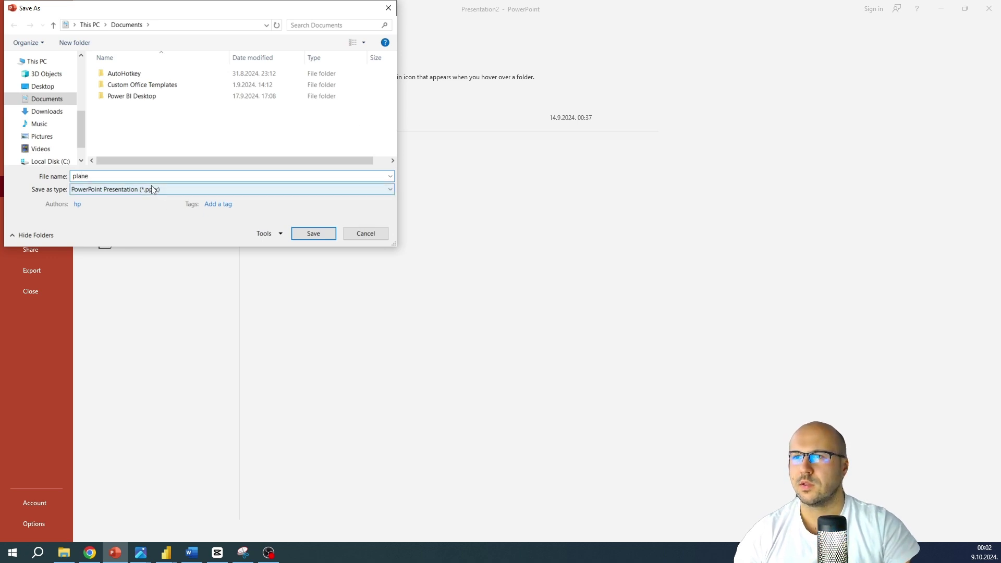
{"action": "left_click", "coordinate": [116, 191]}
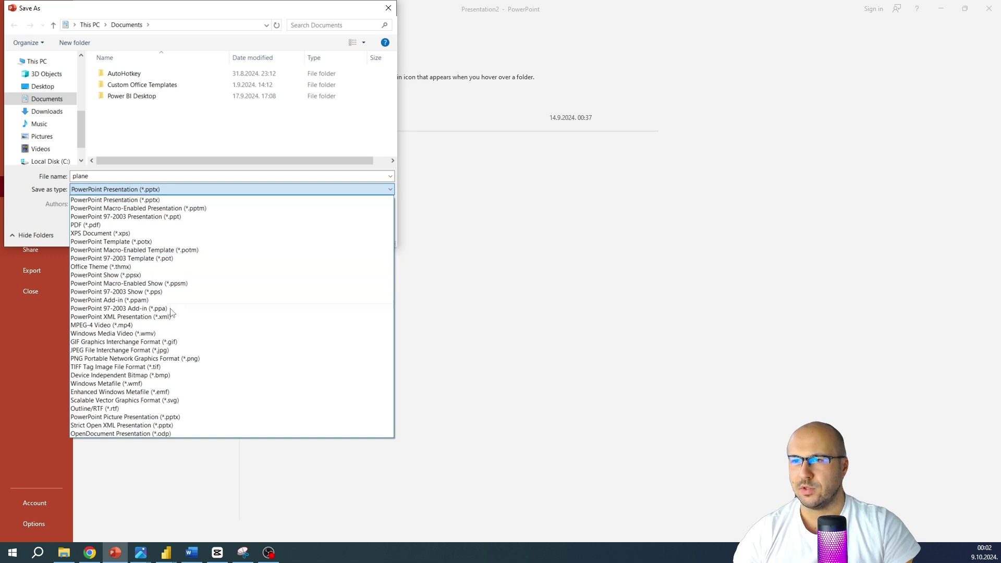
{"action": "left_click", "coordinate": [140, 350]}
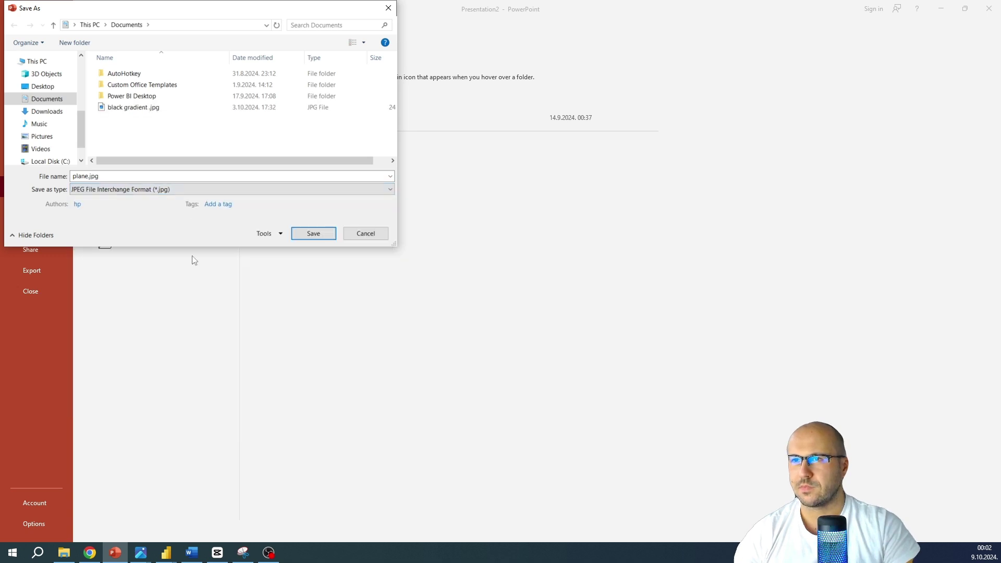
{"action": "left_click", "coordinate": [313, 234]}
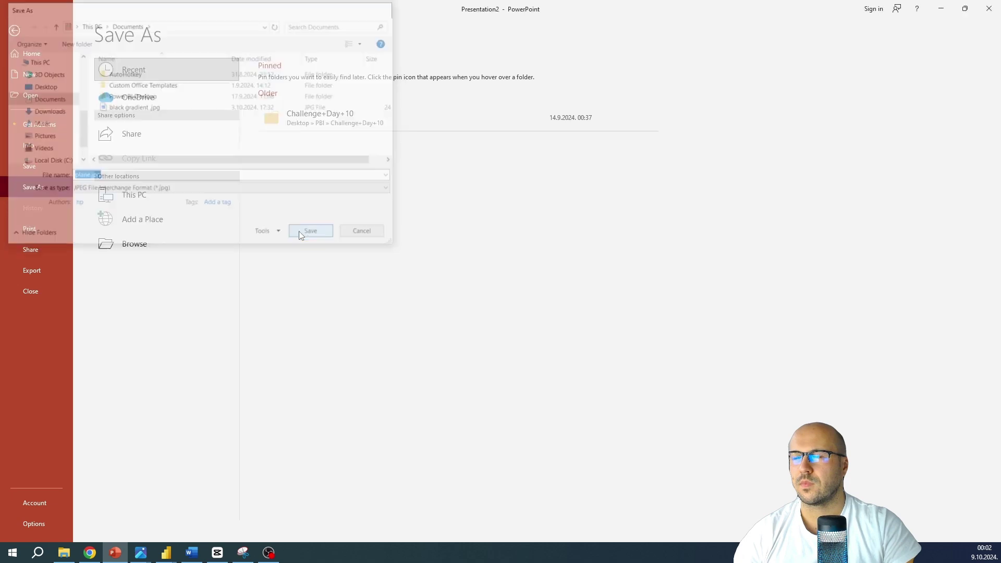
{"action": "left_click", "coordinate": [496, 308]}
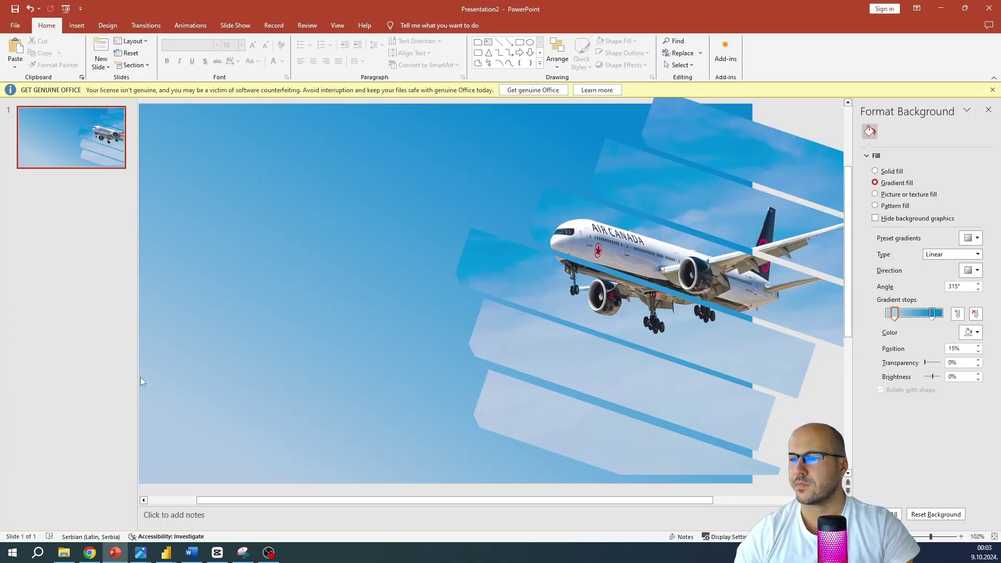
Step: In Power BI Desktop, set Presentation1.jpg as the canvas background image at 0% transparency
{"action": "mouse_move", "coordinate": [174, 556]}
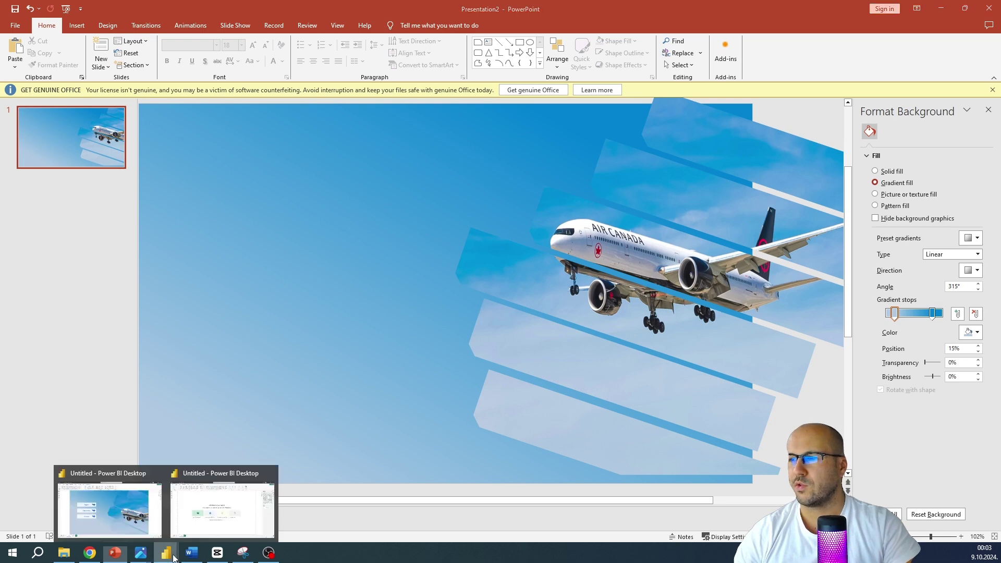
{"action": "left_click", "coordinate": [224, 501]}
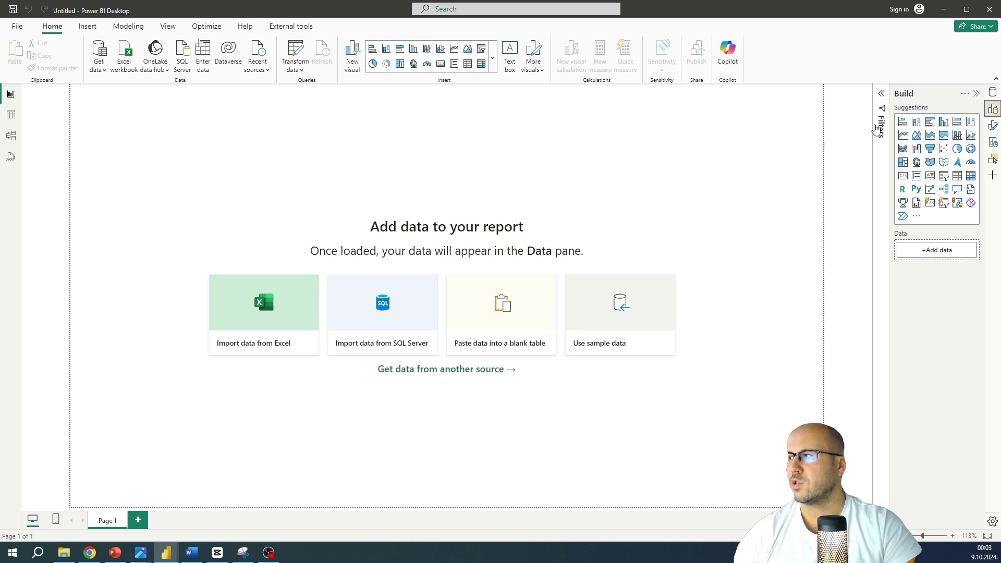
{"action": "left_click", "coordinate": [993, 126]}
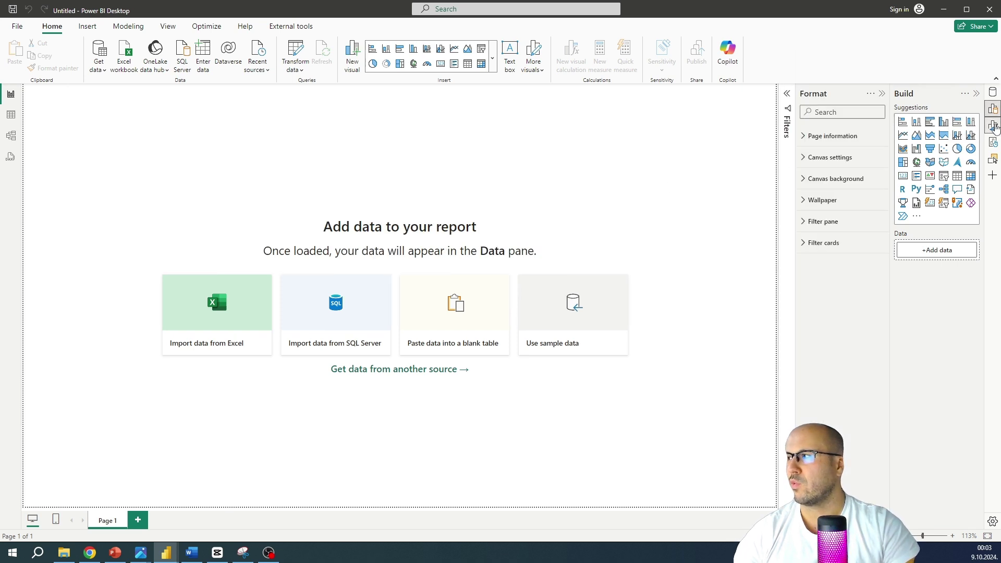
{"action": "left_click", "coordinate": [804, 180]}
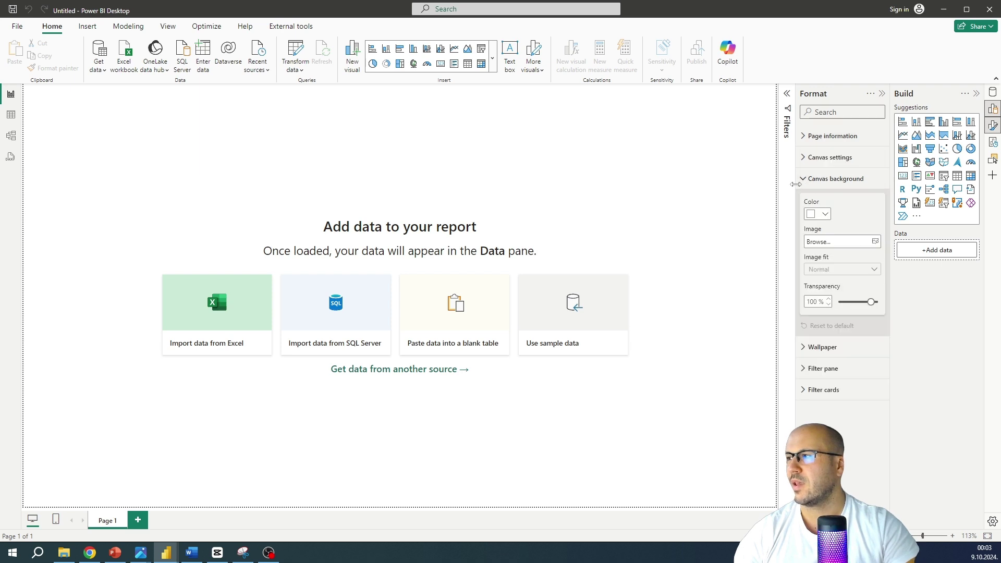
{"action": "left_click", "coordinate": [843, 242]}
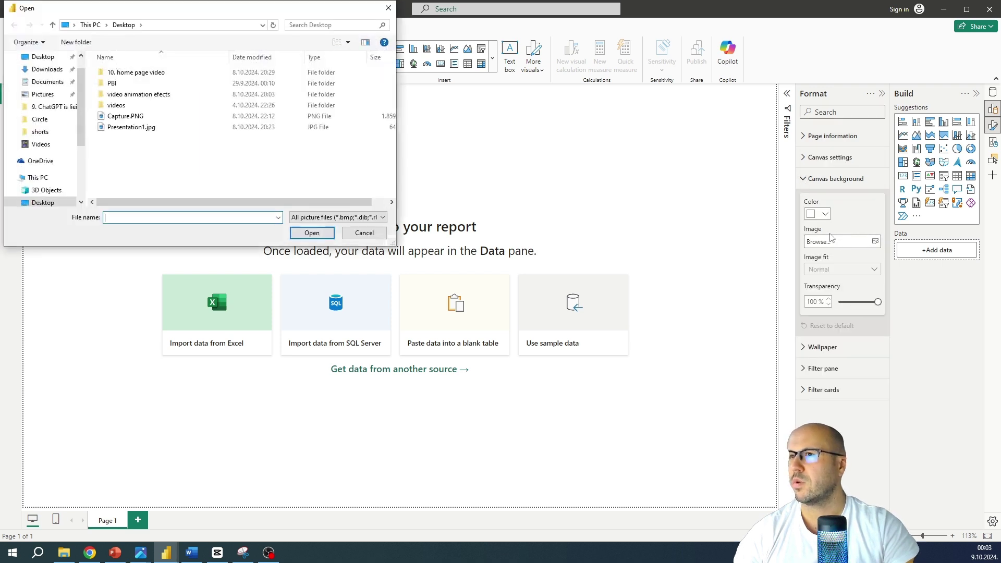
{"action": "double_click", "coordinate": [148, 128]}
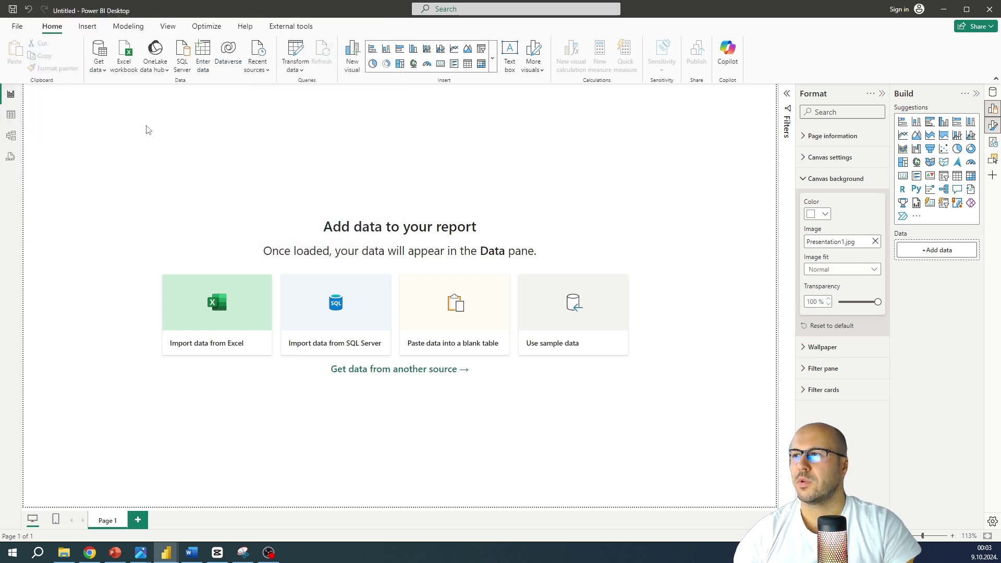
{"action": "left_click_drag", "start_coordinate": [855, 305], "coordinate": [838, 302]}
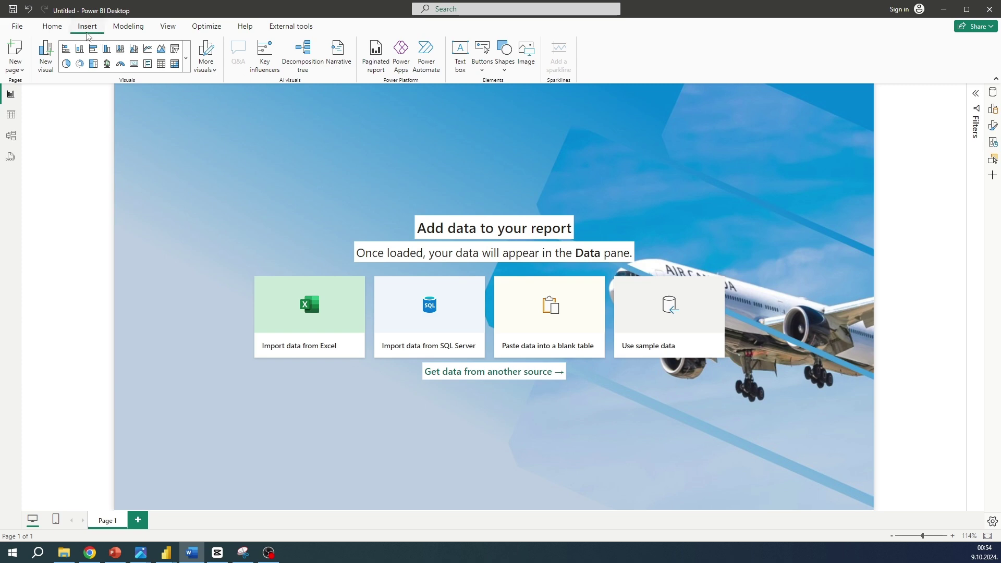
Step: Insert a blank button and move it near the top-left of the canvas
{"action": "left_click", "coordinate": [485, 68]}
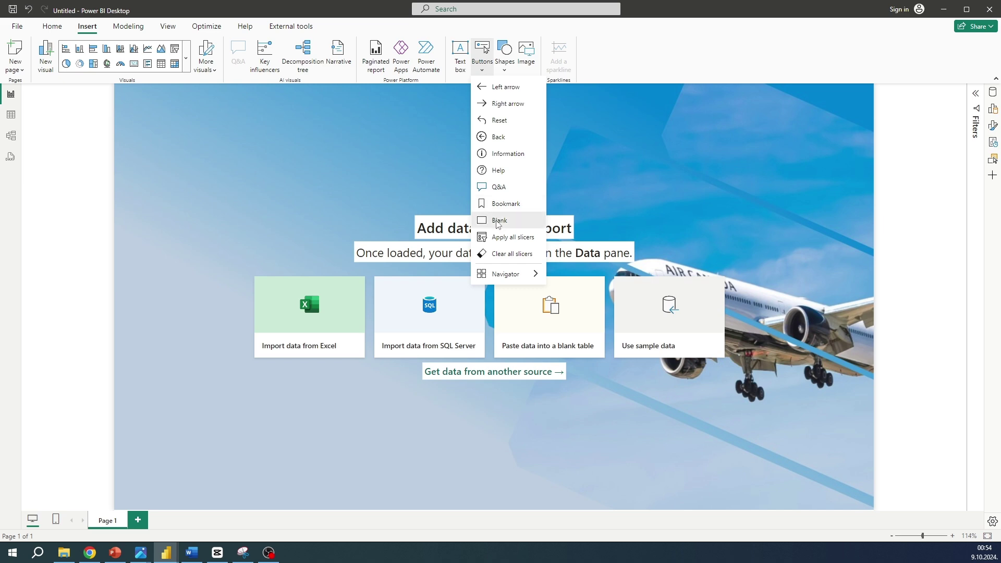
{"action": "left_click", "coordinate": [497, 222]}
{"action": "left_click_drag", "start_coordinate": [172, 135], "coordinate": [204, 161]}
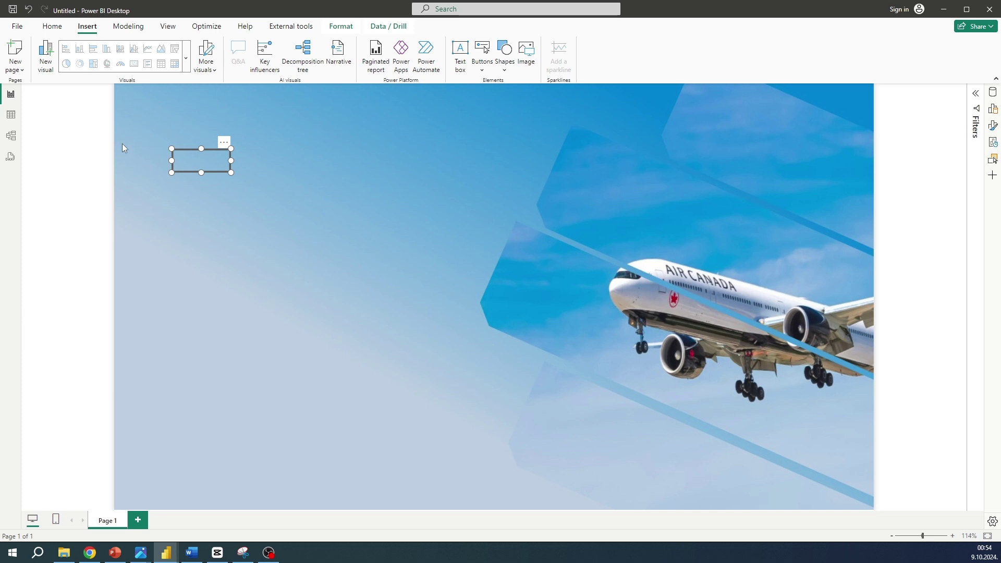
Step: In the button style, turn text and fill on and icon and border off
{"action": "left_click", "coordinate": [993, 126]}
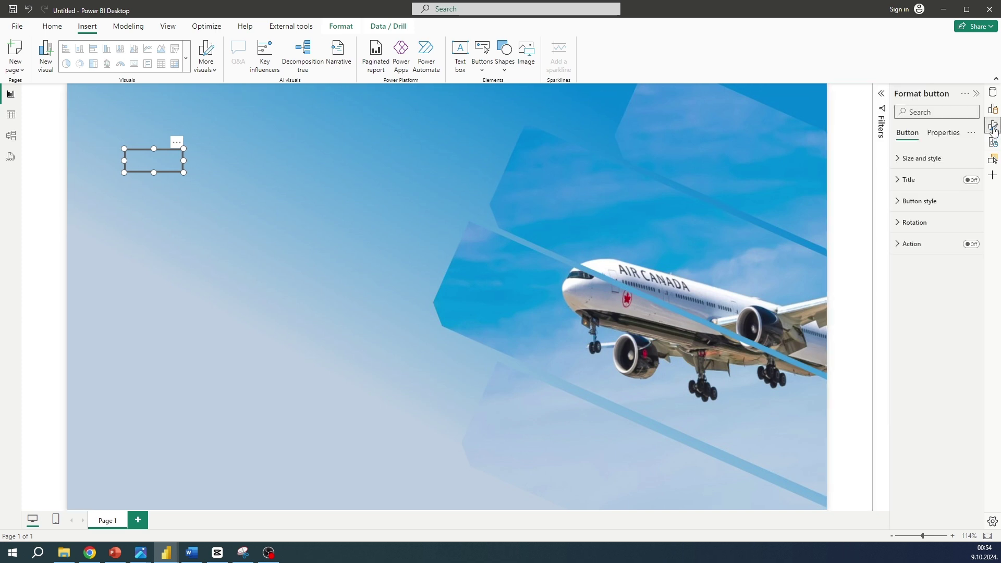
{"action": "left_click", "coordinate": [903, 203]}
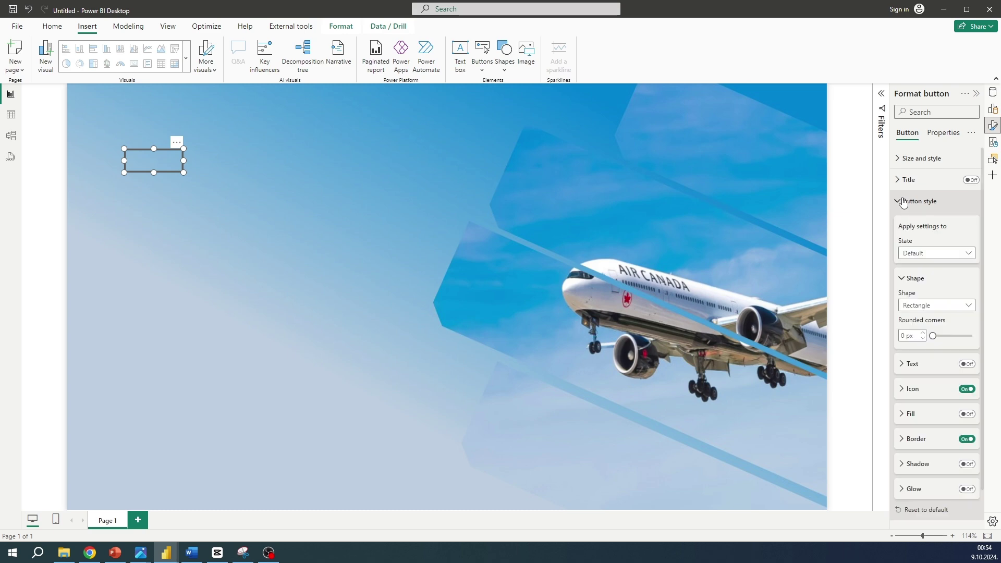
{"action": "left_click", "coordinate": [967, 363]}
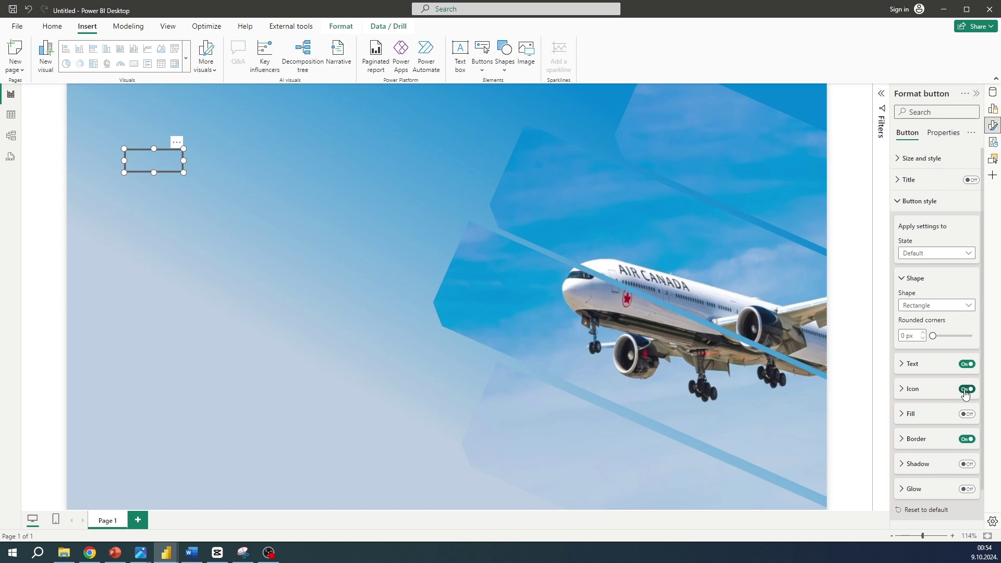
{"action": "left_click", "coordinate": [965, 389]}
{"action": "left_click", "coordinate": [966, 414]}
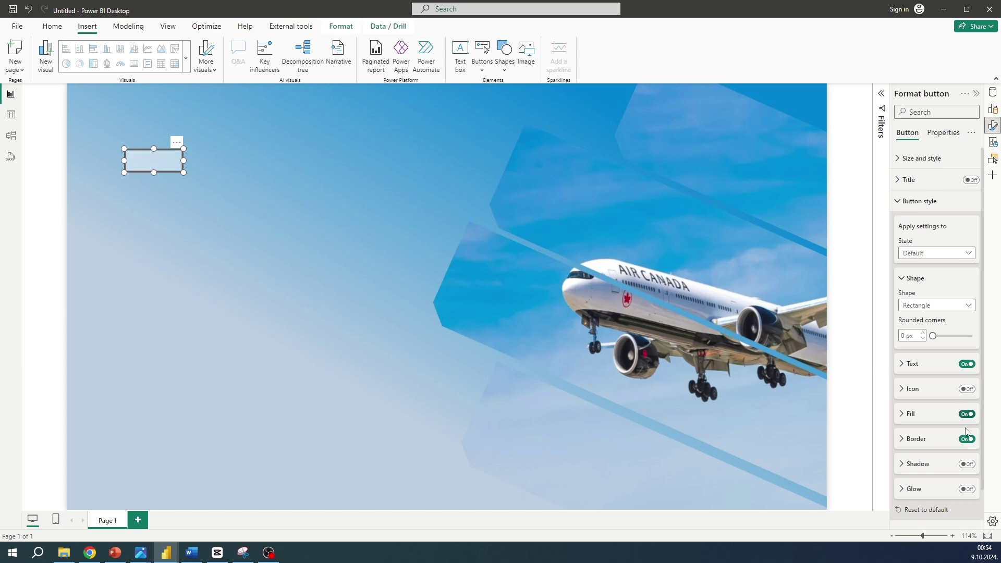
{"action": "left_click", "coordinate": [964, 439]}
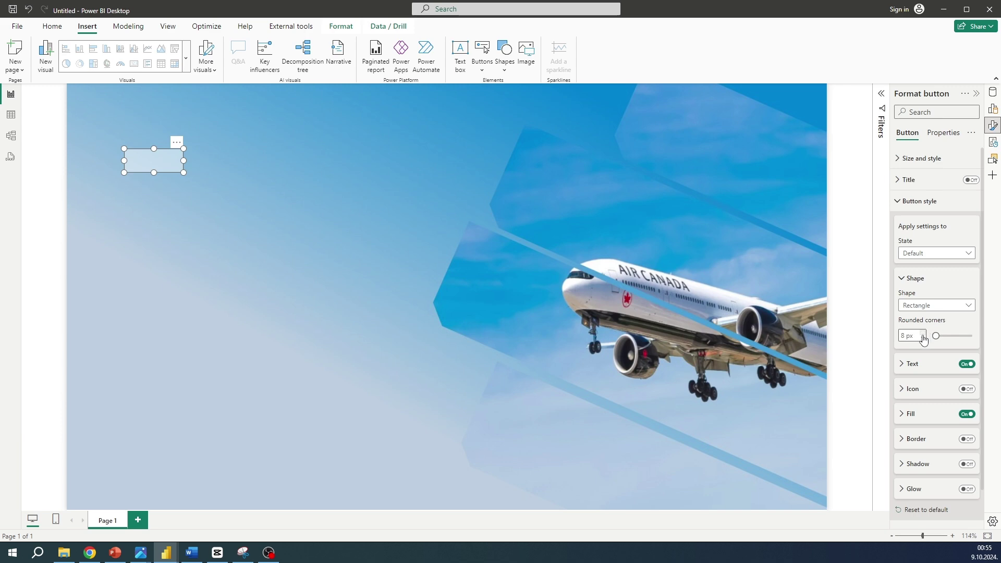
Step: Label the button 'Flights' in bold 18-point text
{"action": "left_click", "coordinate": [902, 364]}
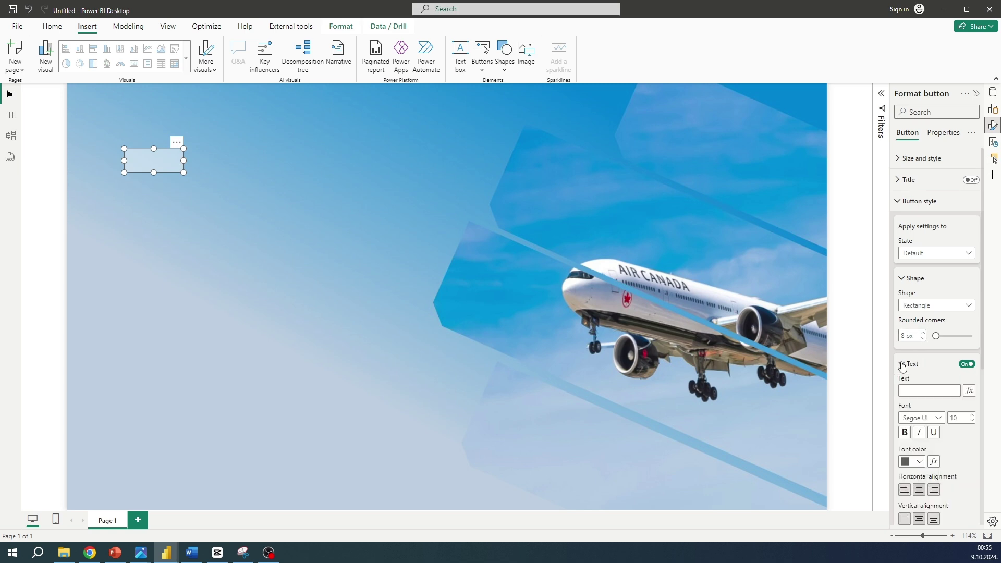
{"action": "left_click", "coordinate": [910, 388]}
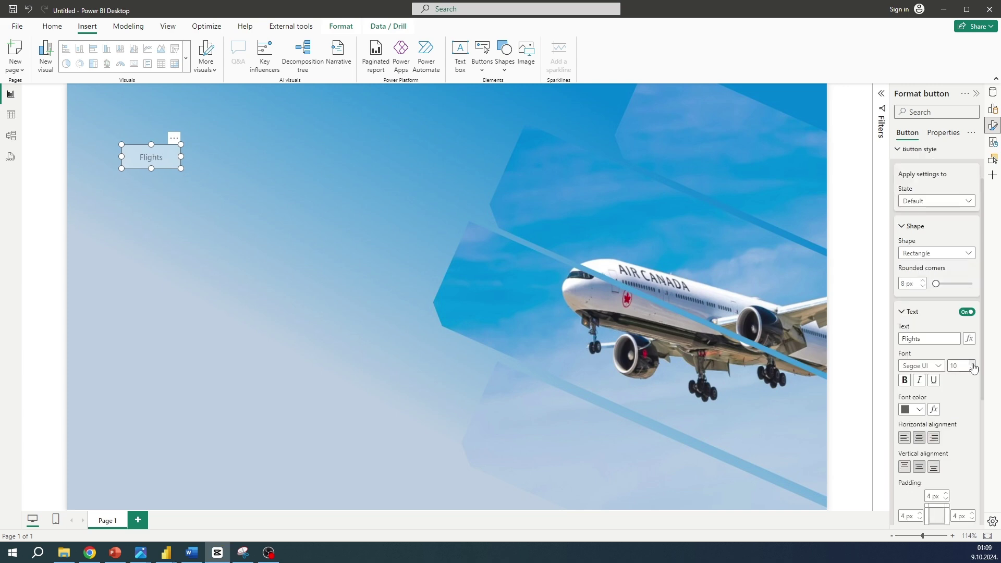
{"action": "left_click", "coordinate": [972, 364]}
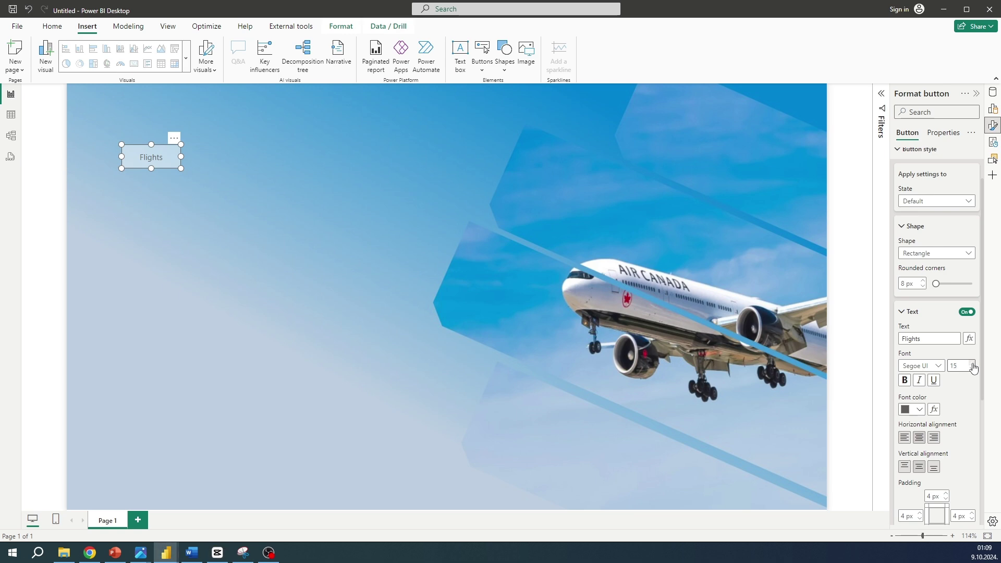
{"action": "left_click", "coordinate": [973, 365]}
{"action": "left_click", "coordinate": [973, 368]}
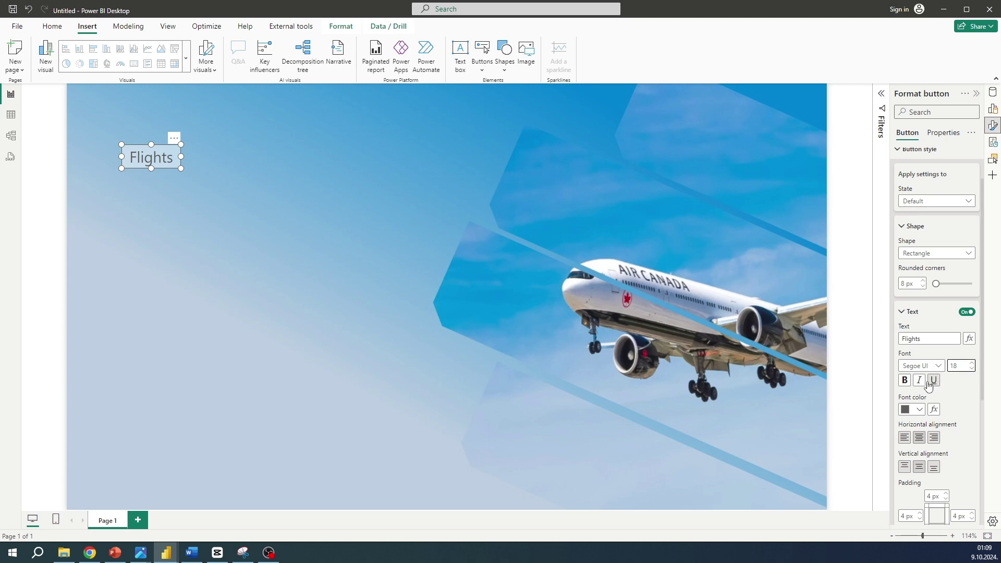
{"action": "left_click", "coordinate": [905, 382]}
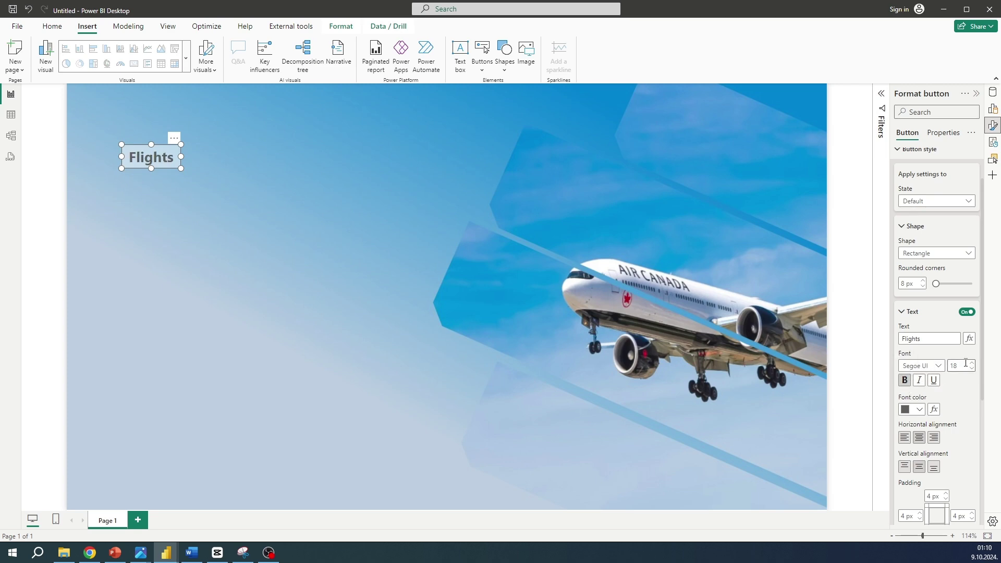
Step: Set the button fill transparency to 15%
{"action": "scroll", "coordinate": [948, 397], "scroll_direction": "down", "scroll_amount": 1}
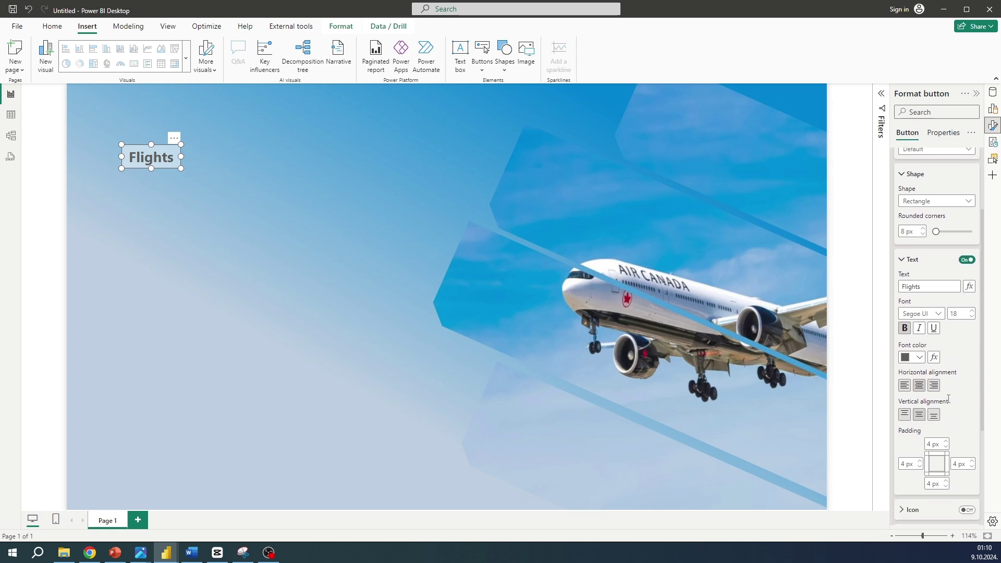
{"action": "scroll", "coordinate": [948, 398], "scroll_direction": "down", "scroll_amount": 3}
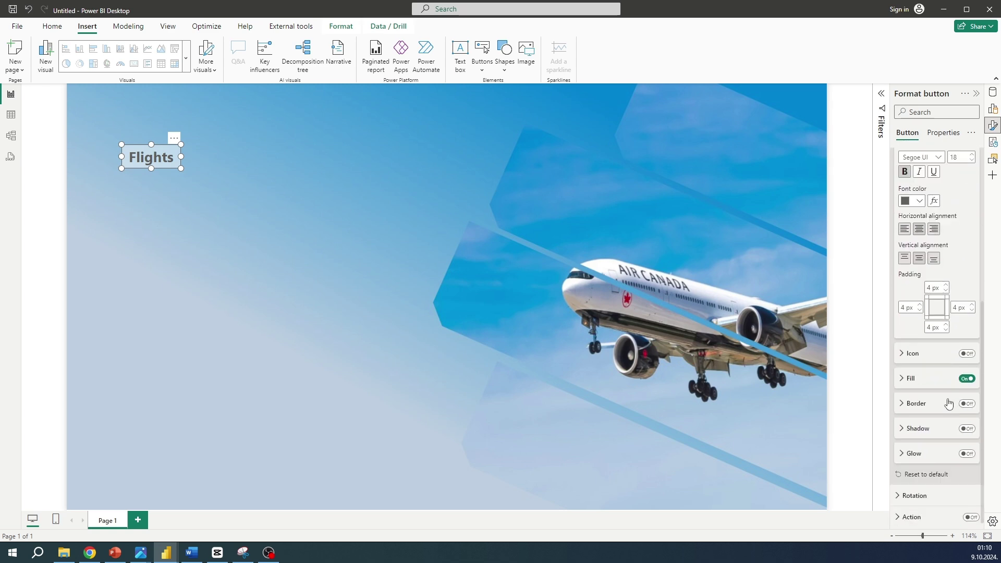
{"action": "left_click", "coordinate": [911, 380]}
{"action": "scroll", "coordinate": [905, 397], "scroll_direction": "down", "scroll_amount": 1}
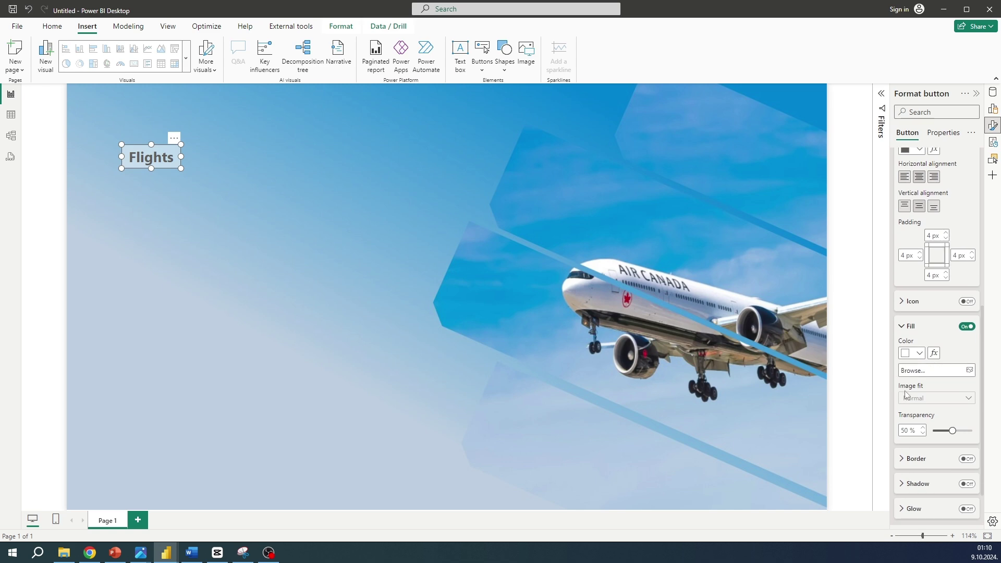
{"action": "left_click_drag", "start_coordinate": [950, 431], "coordinate": [940, 431]}
{"action": "left_click", "coordinate": [922, 433]}
{"action": "left_click", "coordinate": [923, 427]}
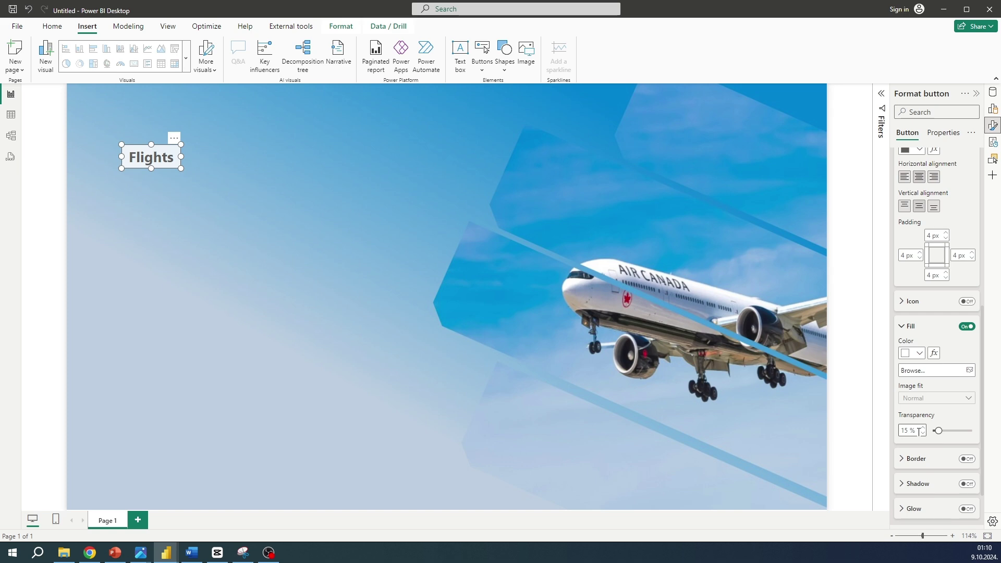
{"action": "left_click", "coordinate": [906, 328]}
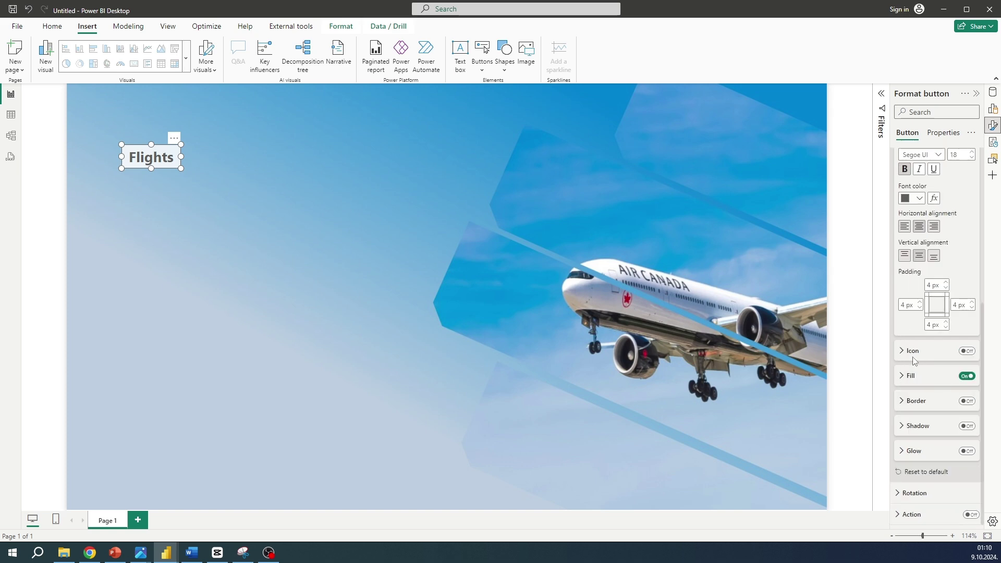
Step: Change the 'Flights' label font colour to the blue theme swatch
{"action": "scroll", "coordinate": [922, 323], "scroll_direction": "up", "scroll_amount": 2}
{"action": "left_click", "coordinate": [918, 304]}
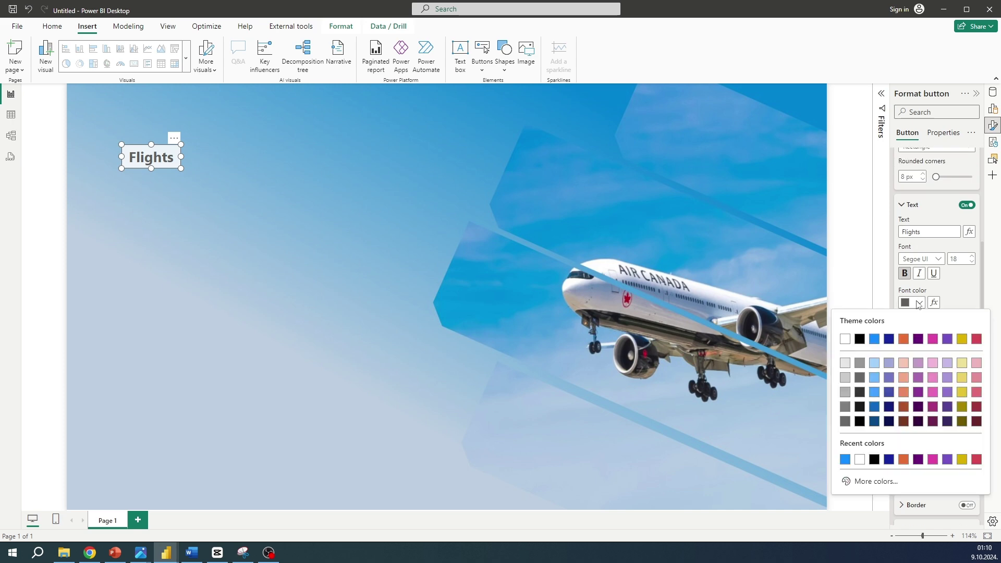
{"action": "left_click", "coordinate": [845, 461]}
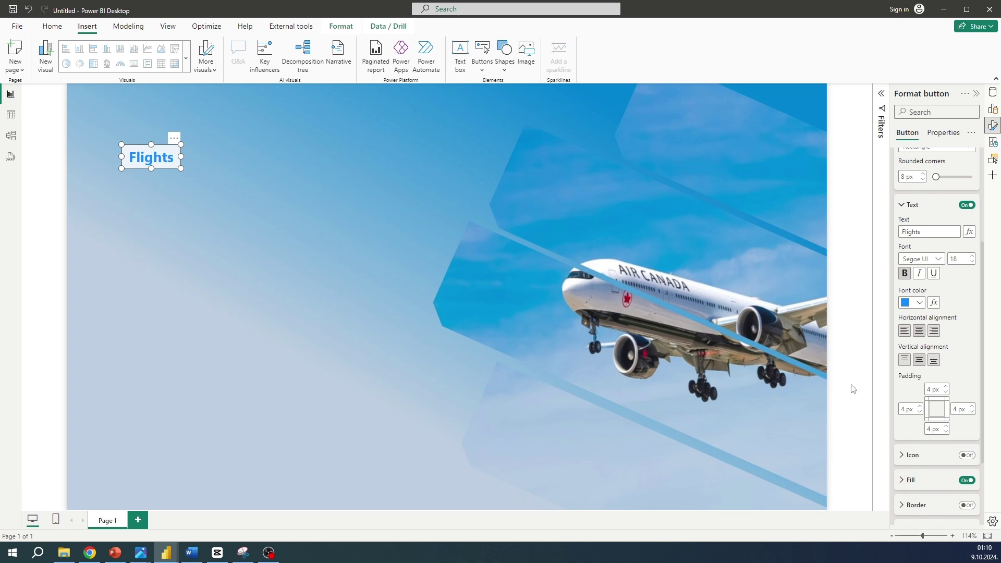
{"action": "scroll", "coordinate": [894, 432], "scroll_direction": "down", "scroll_amount": 2}
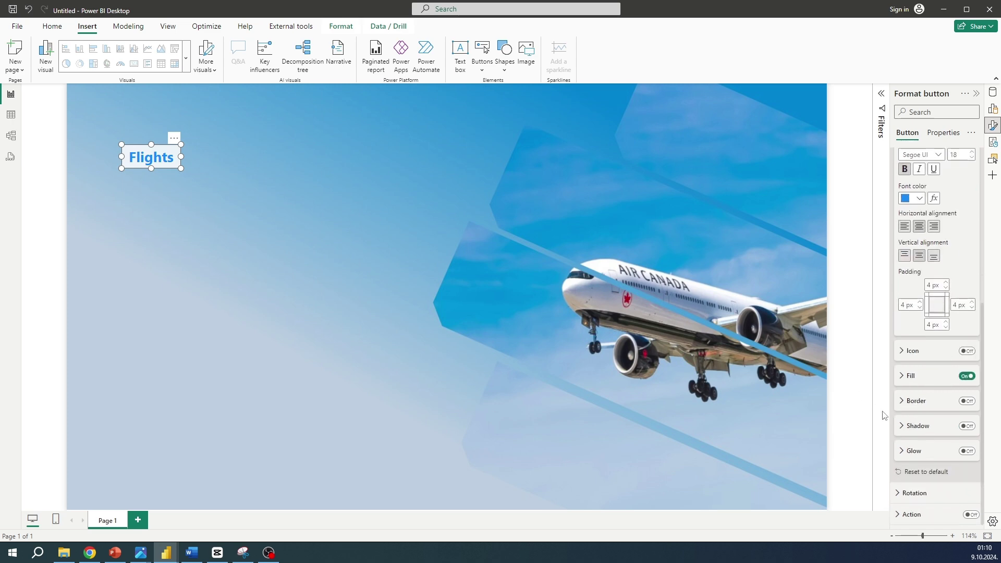
{"action": "left_click", "coordinate": [907, 378]}
{"action": "left_click", "coordinate": [907, 379]}
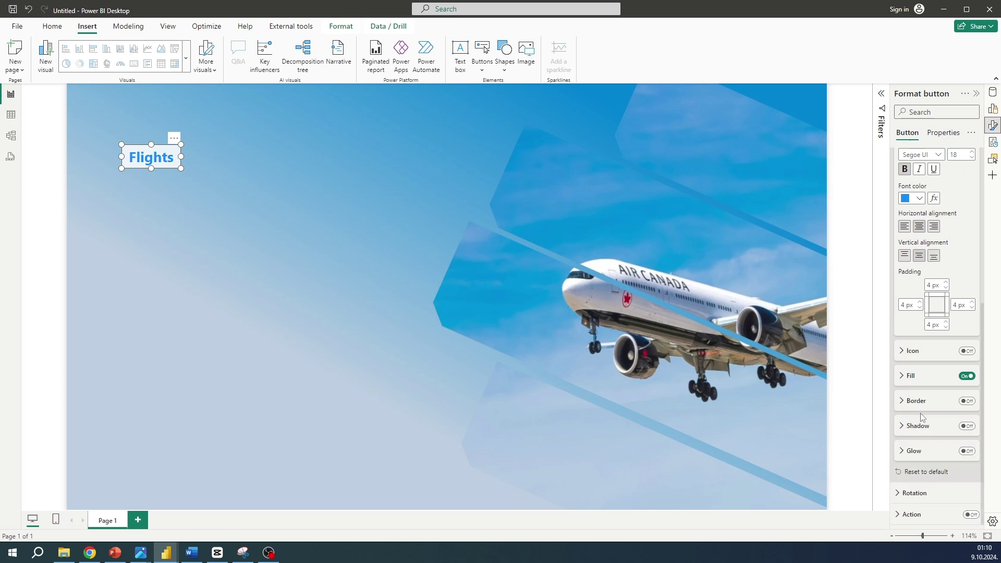